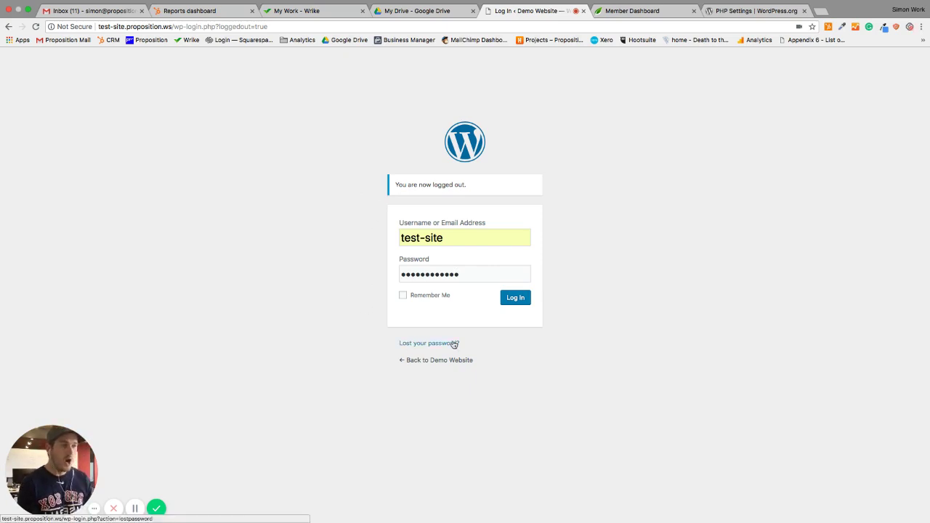
- Log in with the filled-in credentials to reach the demo site's WordPress Dashboard
click(515, 298)
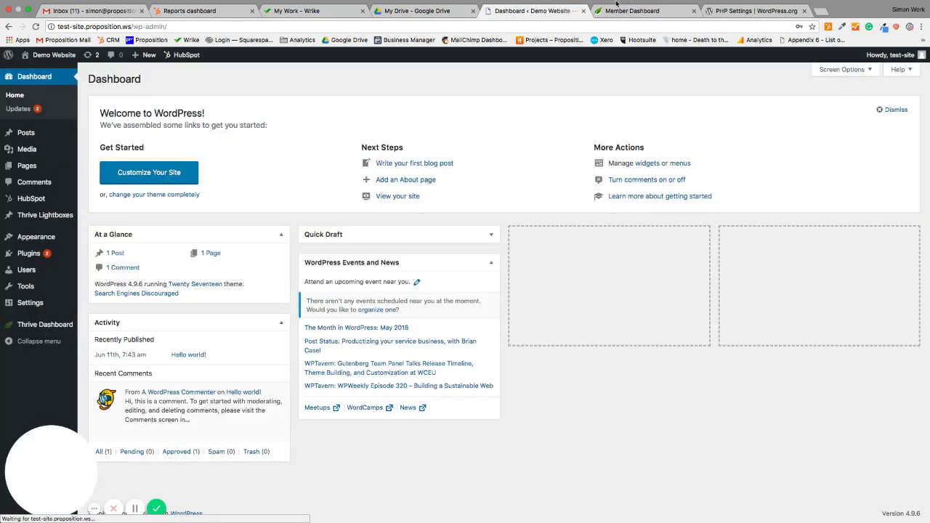
mouse_move(615, 4)
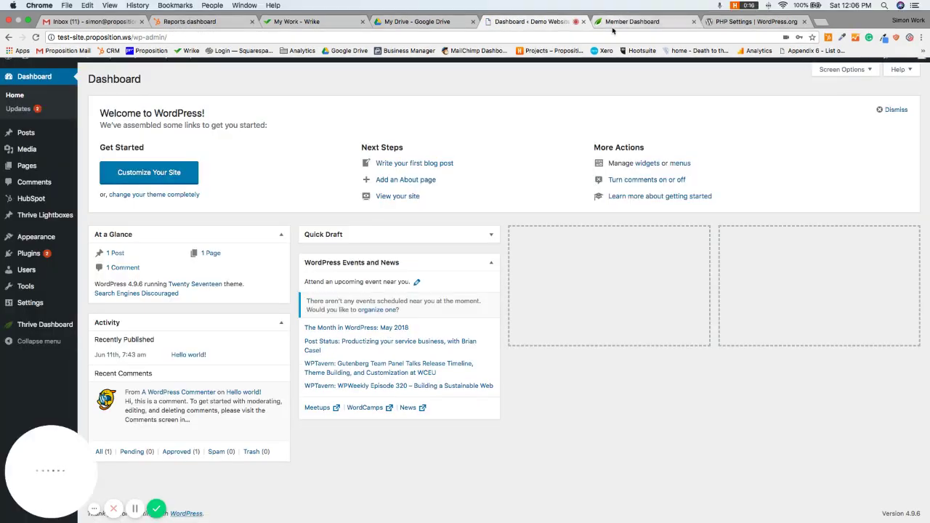
- Download thrive-architect-2.0.38.zip from the Plugins list on the Thrive Themes member dashboard
click(614, 25)
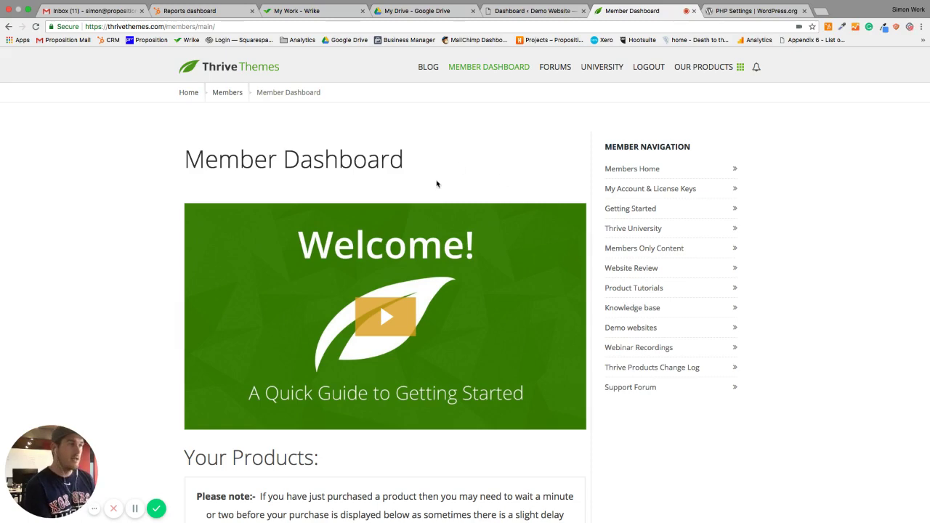
scroll(436, 182, down, 1)
scroll(168, 227, down, 5)
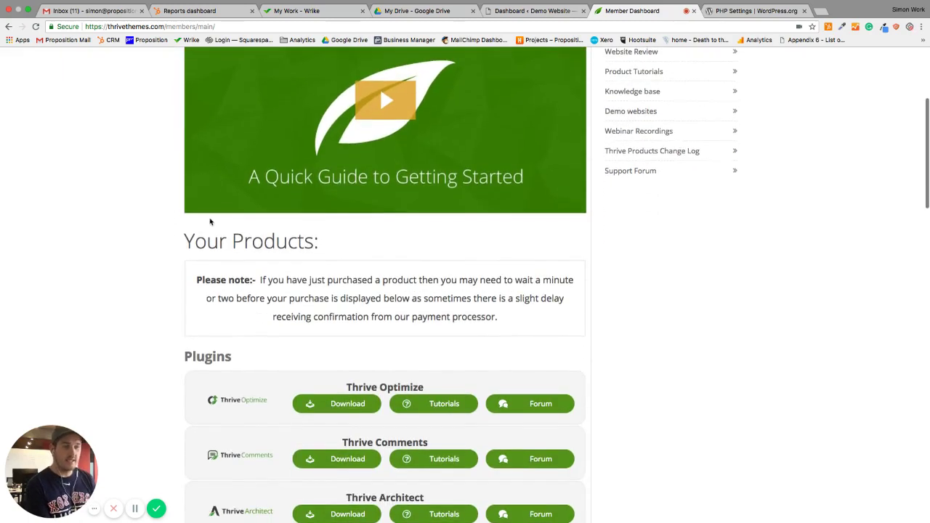
scroll(196, 222, down, 2)
scroll(170, 240, down, 4)
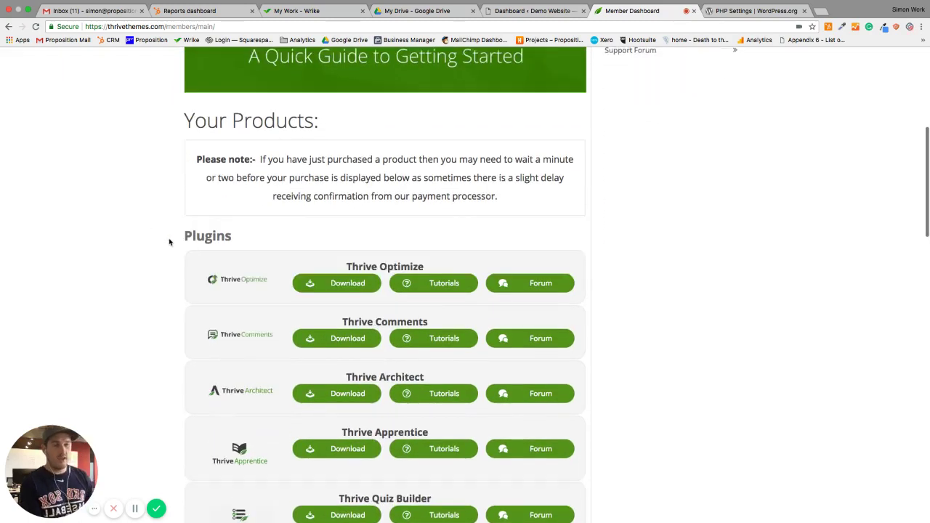
scroll(175, 221, down, 10)
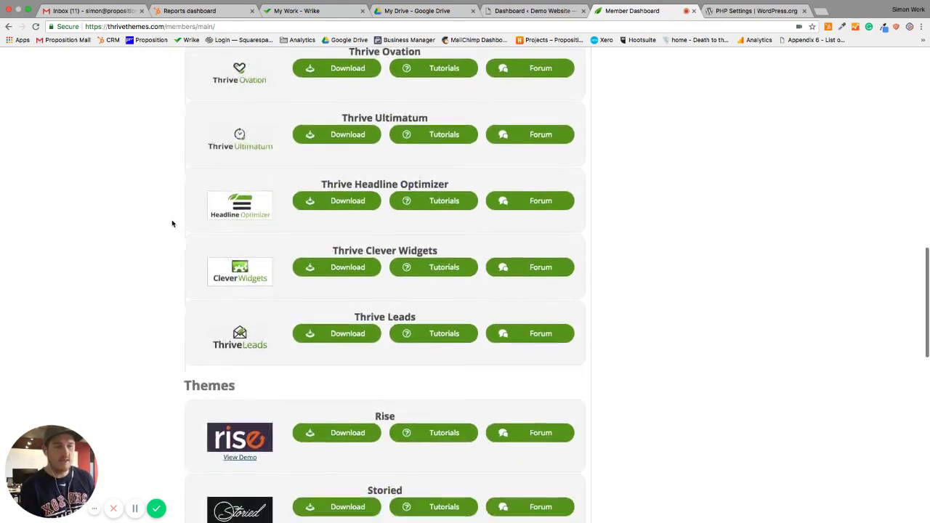
scroll(187, 167, up, 5)
scroll(185, 169, up, 2)
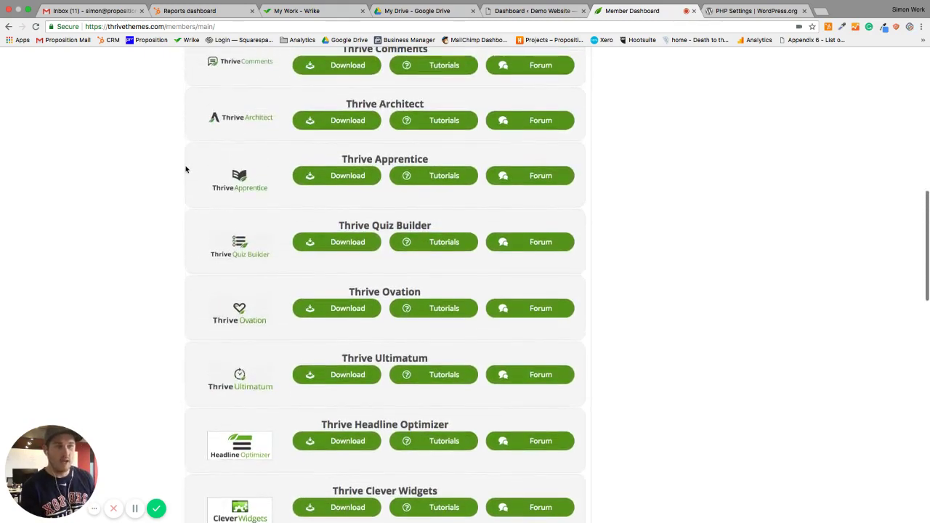
scroll(184, 166, down, 9)
scroll(181, 199, down, 3)
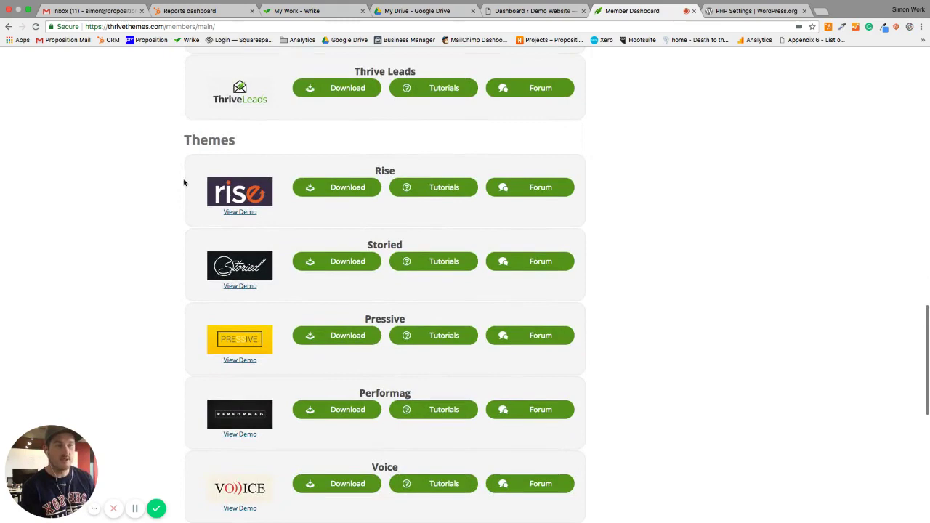
scroll(180, 251, down, 5)
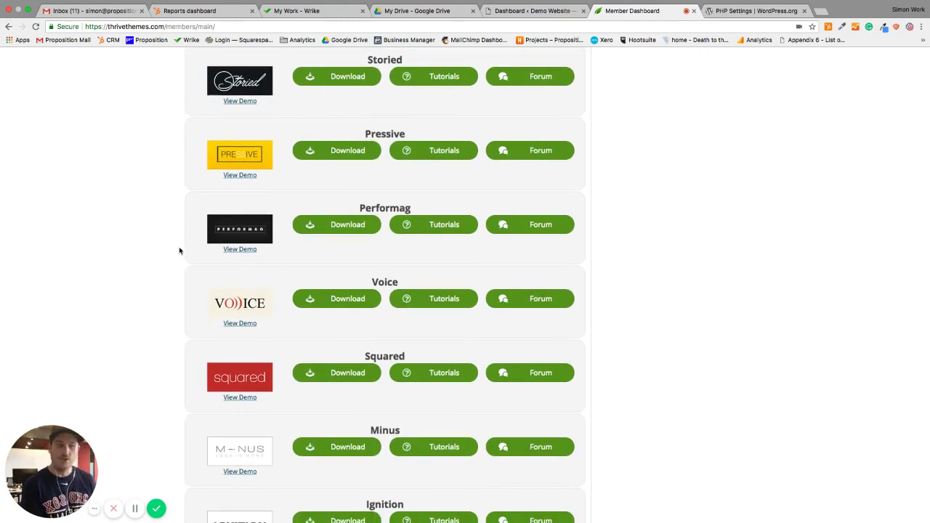
scroll(178, 254, up, 15)
scroll(178, 254, up, 5)
scroll(181, 251, down, 3)
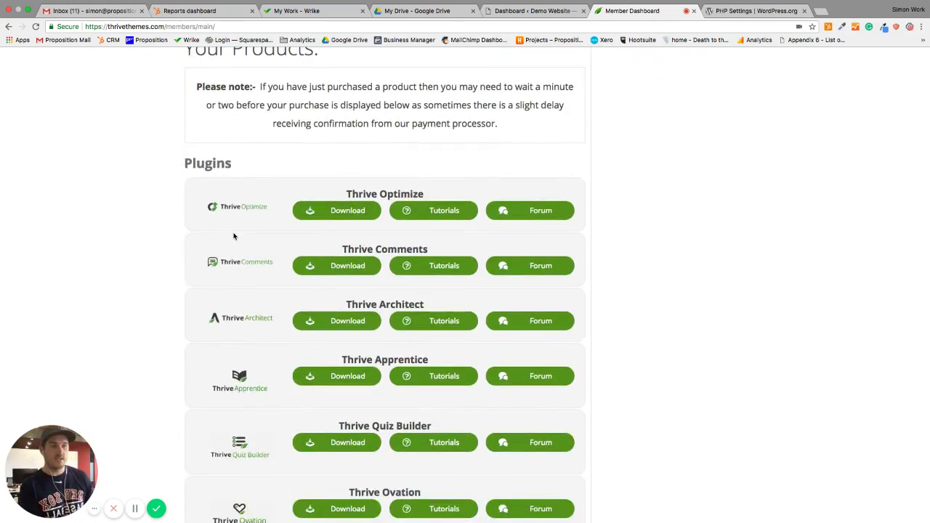
scroll(240, 218, down, 1)
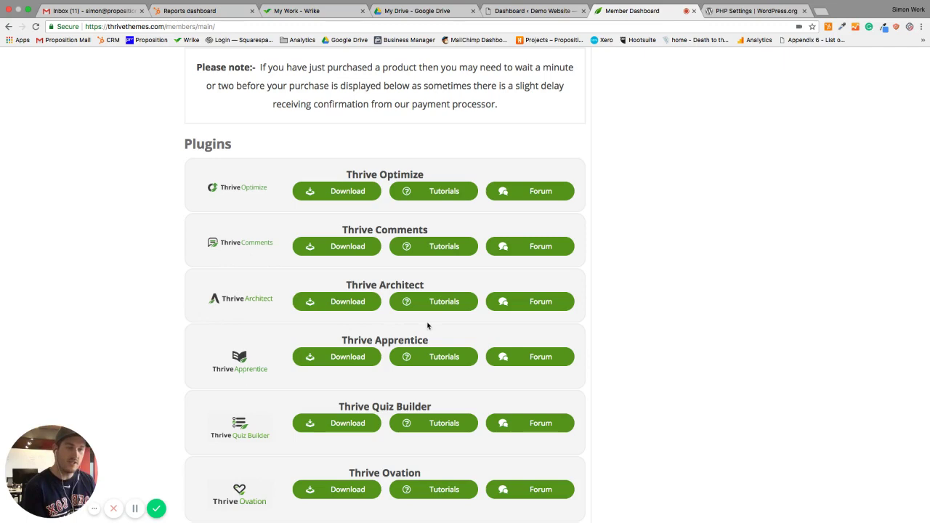
scroll(218, 299, down, 1)
scroll(218, 299, down, 3)
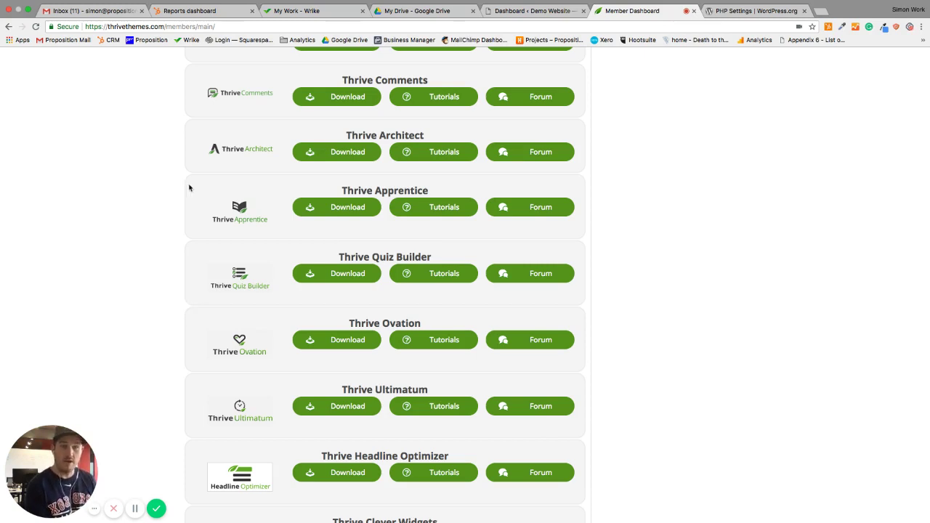
scroll(338, 218, up, 2)
click(338, 218)
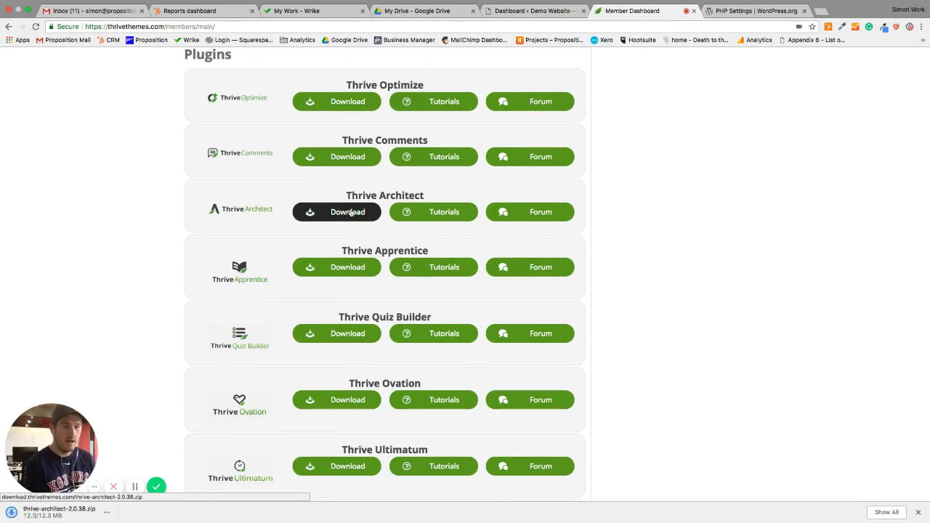
- Go to Plugins > Add New in the WordPress admin
click(546, 15)
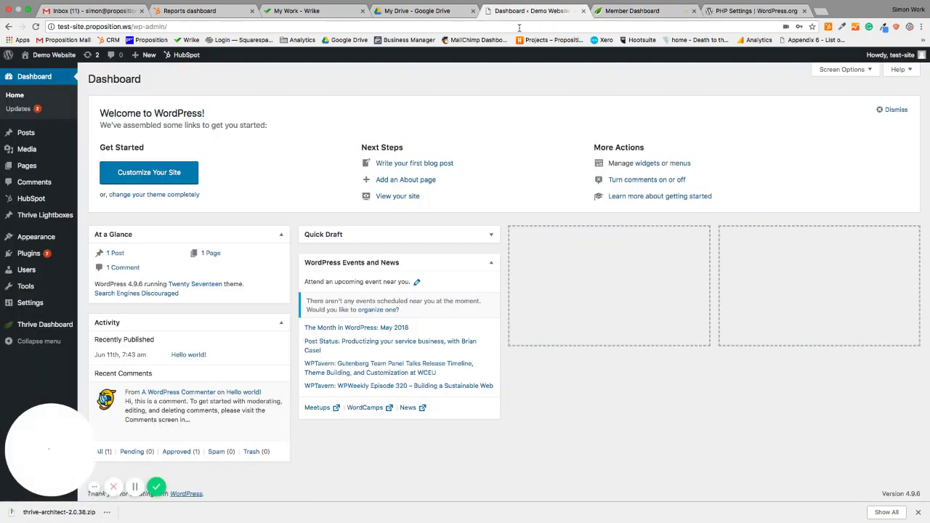
mouse_move(29, 256)
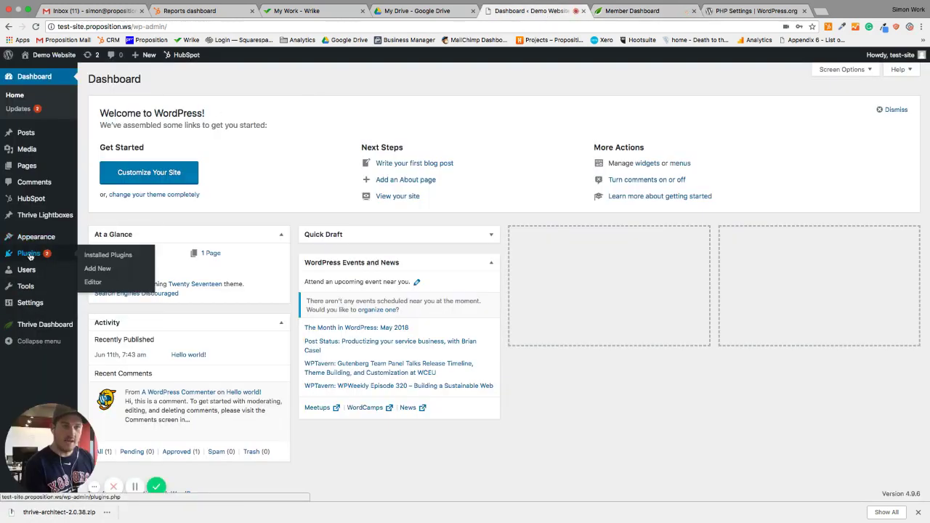
click(96, 268)
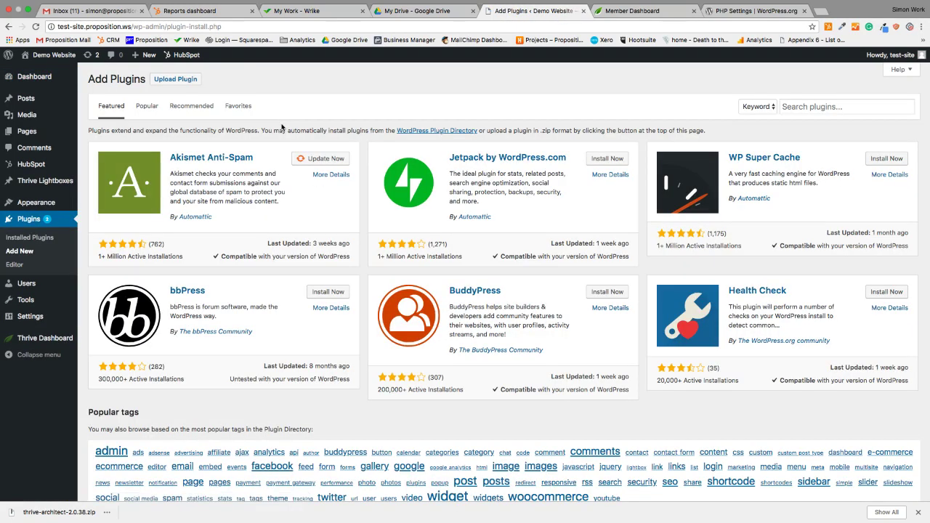
- Open the Upload Plugin panel, browse to thrive-architect-2.0.38.zip, then cancel without uploading
click(175, 79)
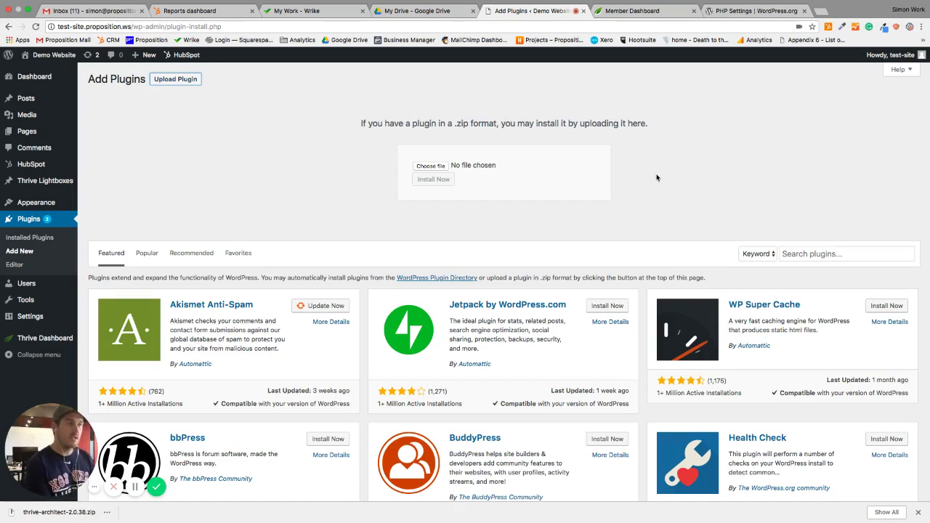
click(434, 167)
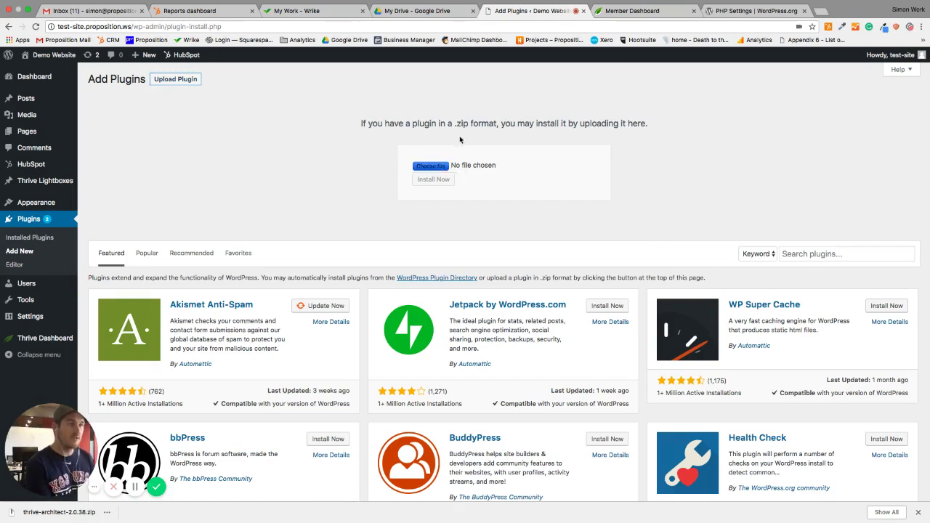
click(425, 36)
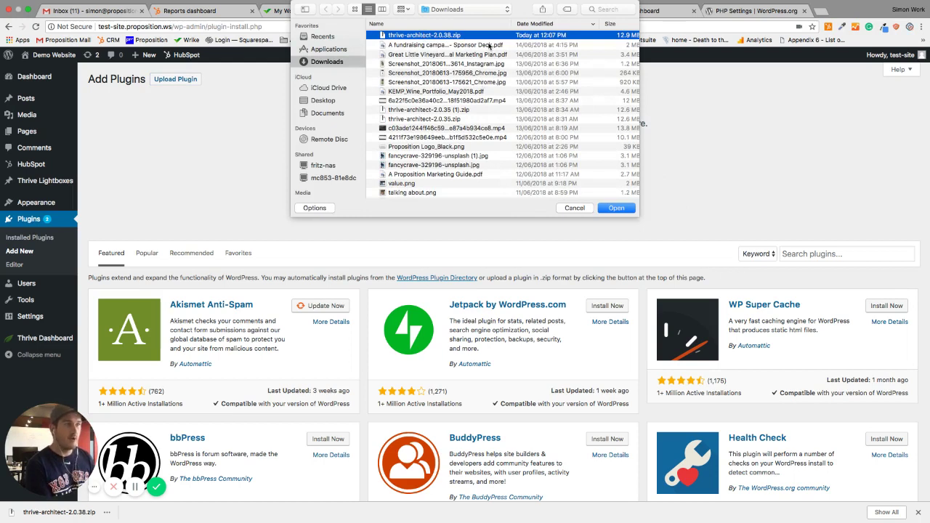
click(571, 209)
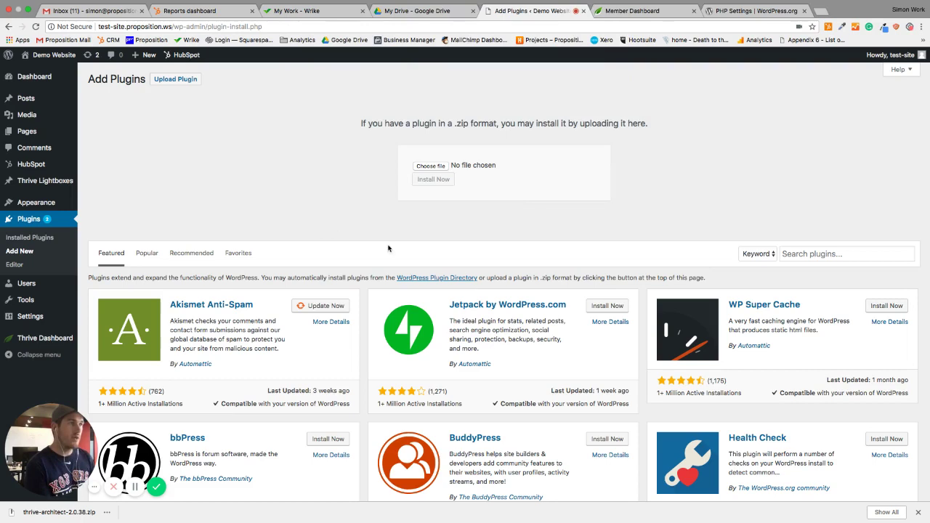
- Open the PHP Settings plugin's editor from Installed Plugins to check upload_max_filesize 64M and memory_limit 512M
click(739, 16)
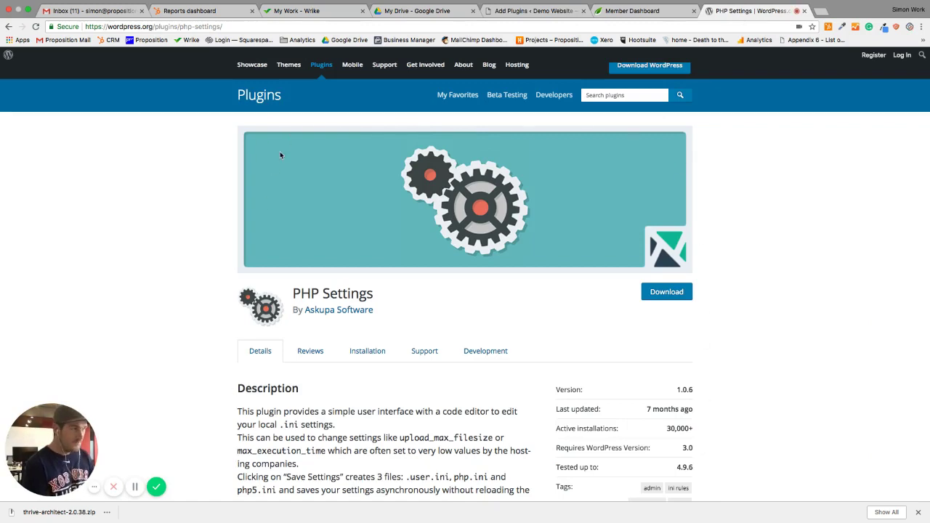
click(531, 10)
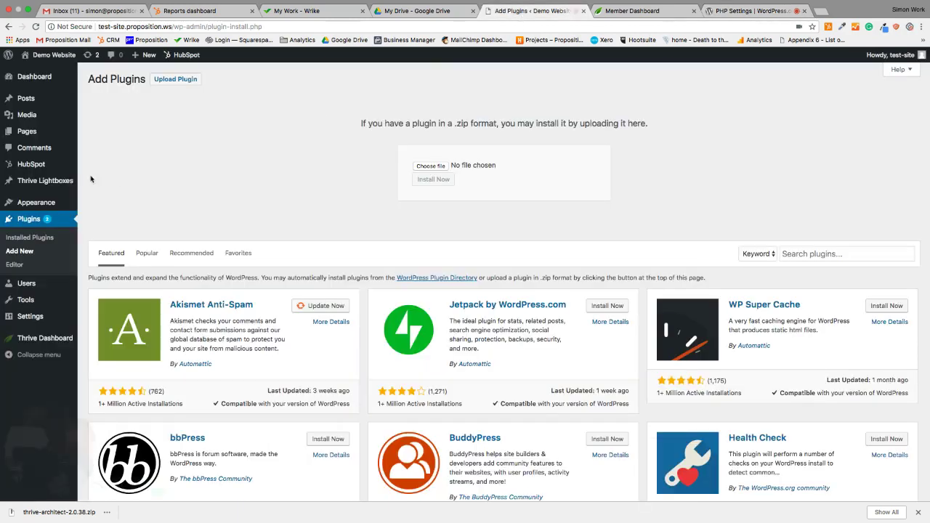
click(30, 237)
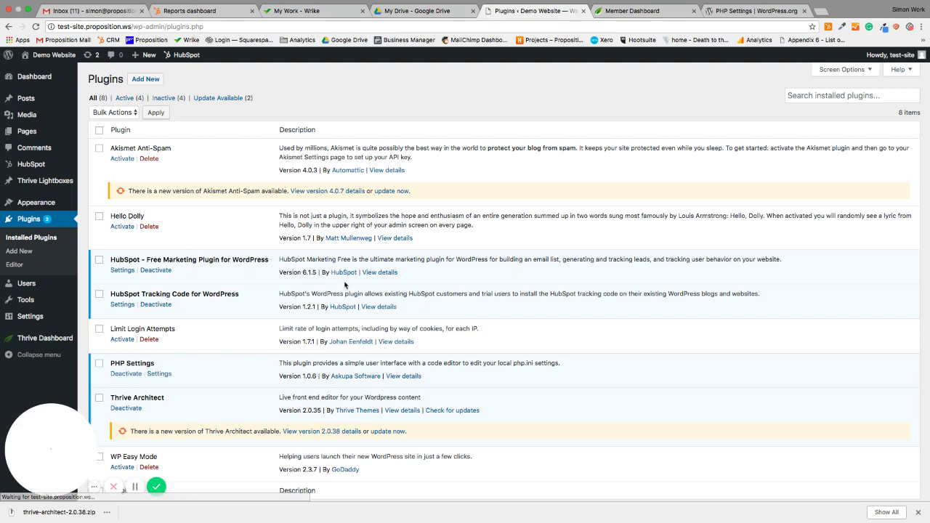
scroll(341, 287, down, 2)
click(159, 313)
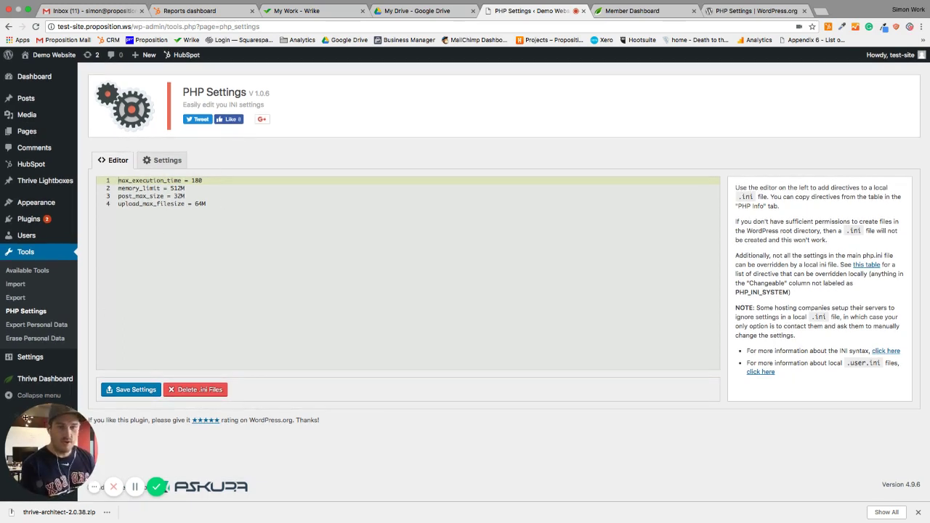
mouse_move(44, 383)
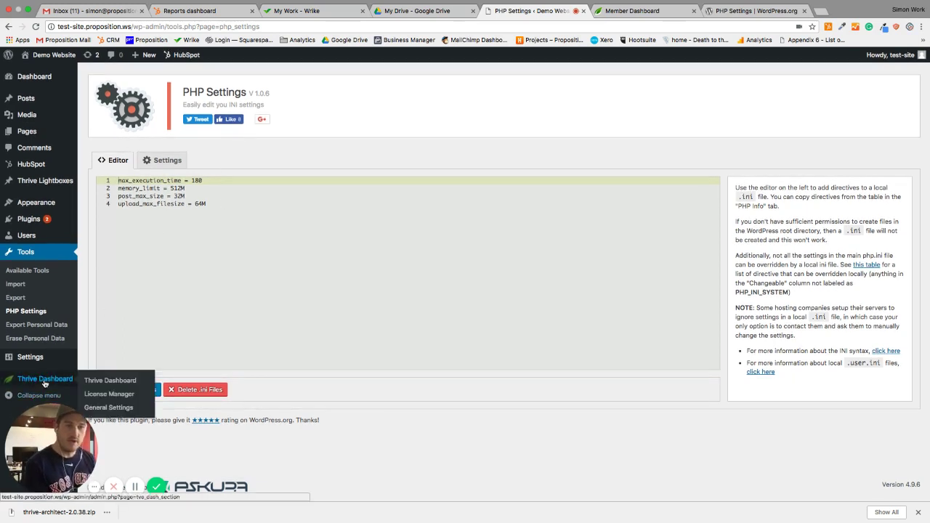
- Open the Thrive License Manager and fill the e-mail field with the saved account address
click(125, 398)
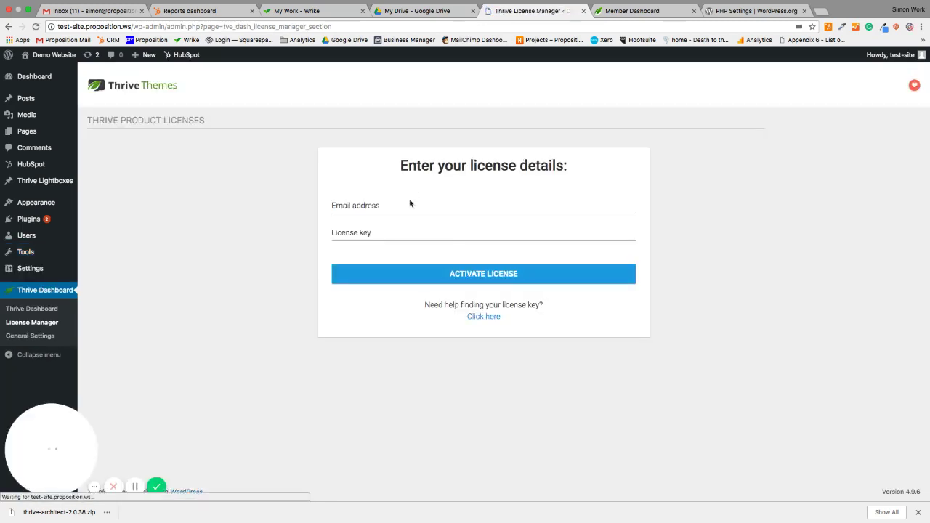
click(409, 204)
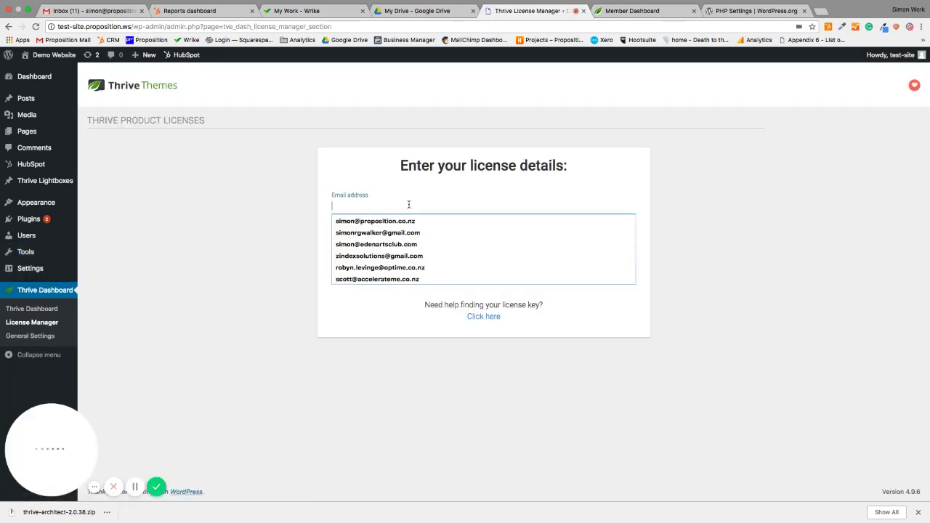
click(276, 169)
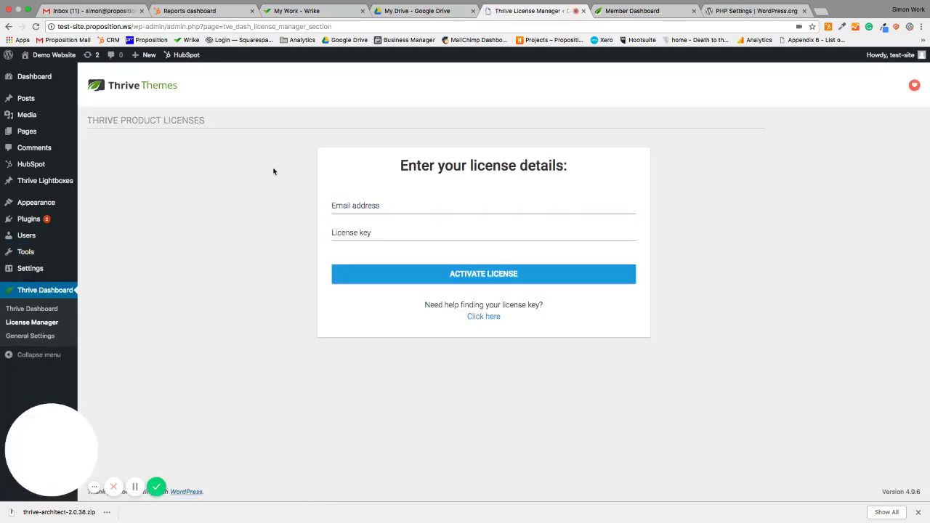
click(370, 207)
click(370, 216)
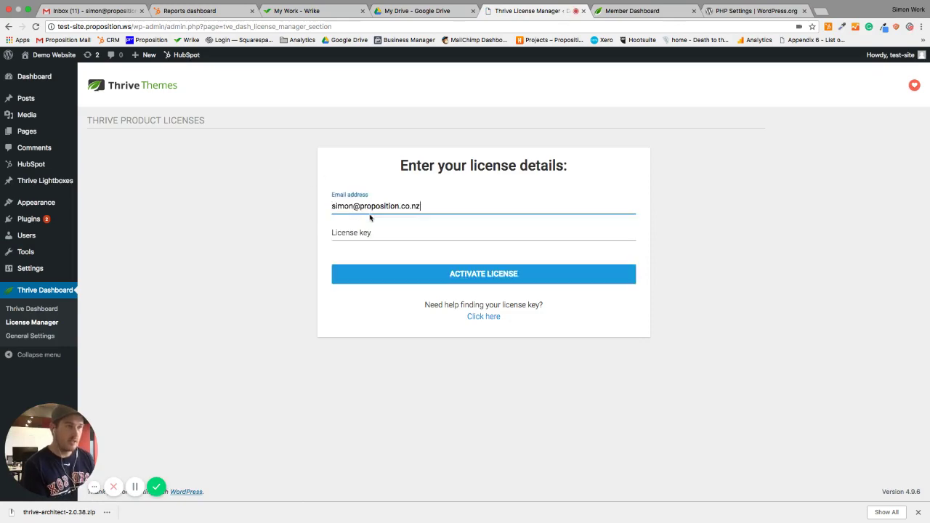
- Copy the membership license key from My Account & License Keys on the Thrive member site
click(640, 13)
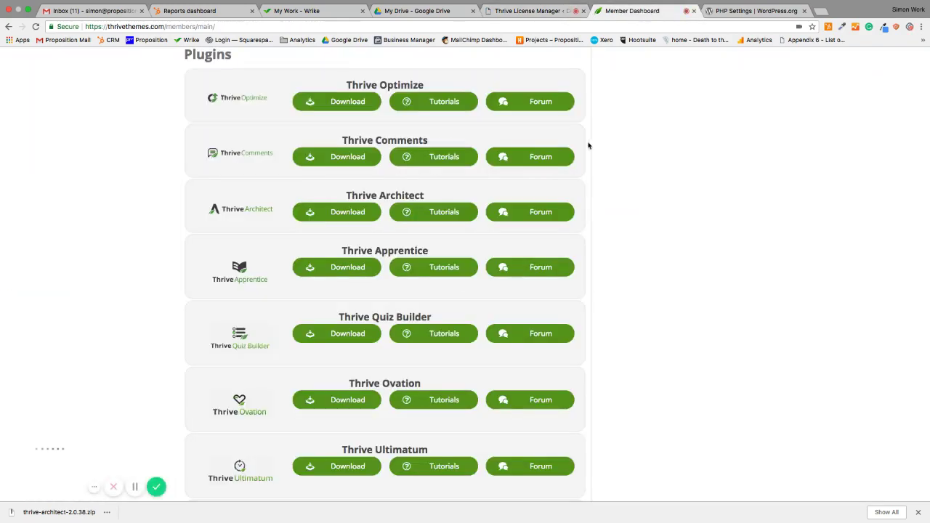
scroll(588, 145, up, 10)
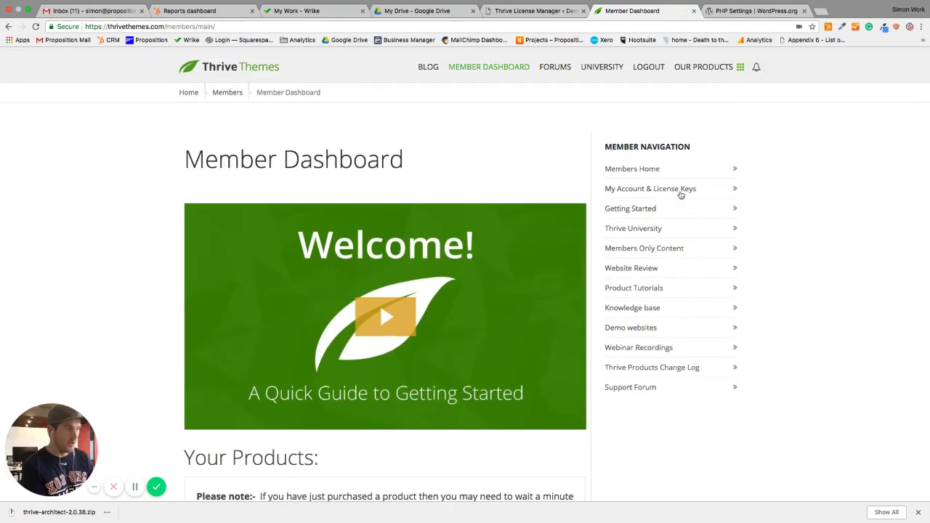
click(679, 188)
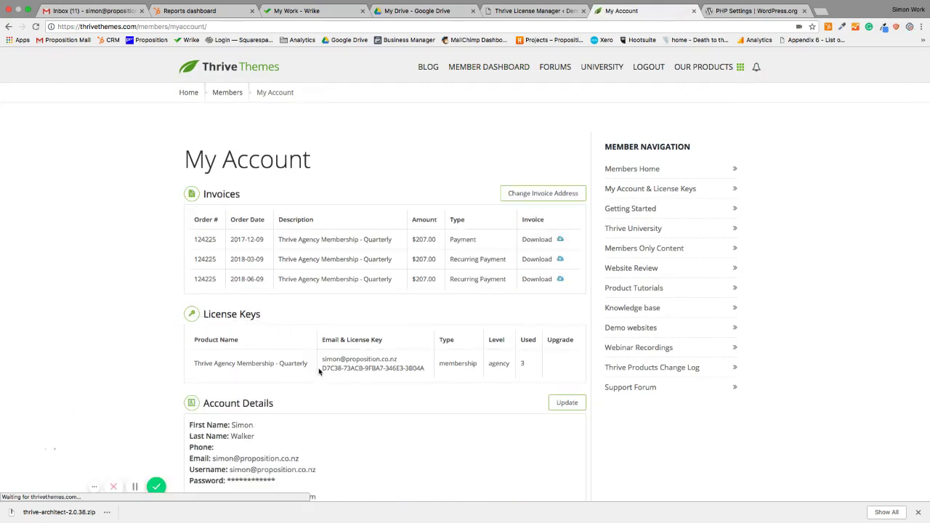
drag(321, 368, 424, 369)
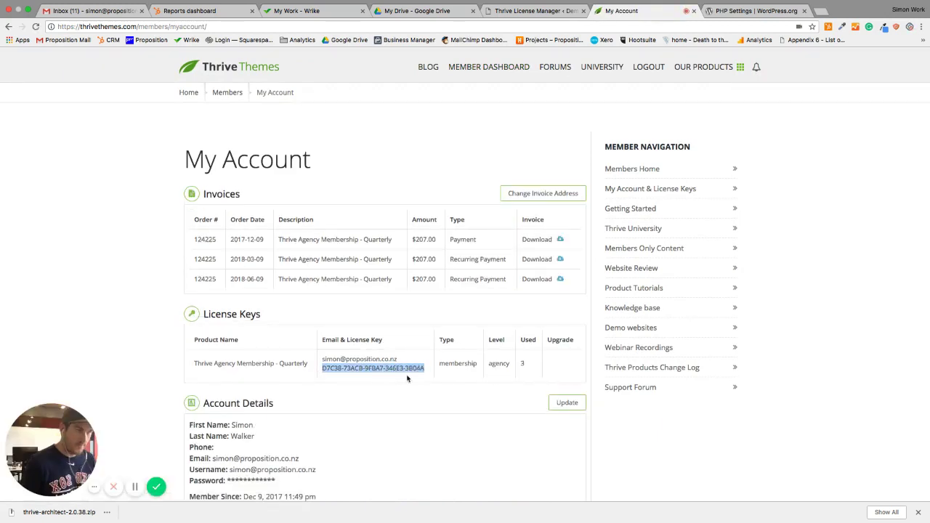
key(ctrl+c)
- Paste the copied key into the License Manager and activate the Thrive license
click(537, 10)
click(396, 247)
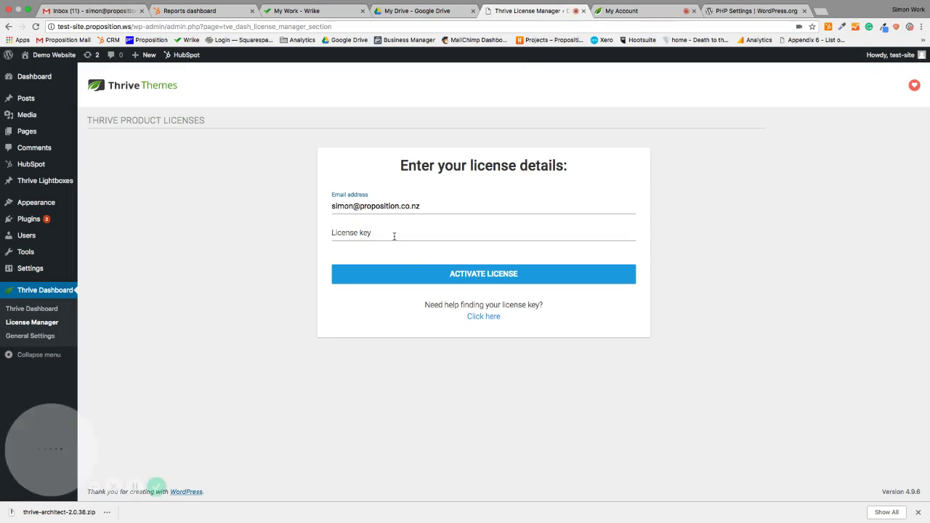
key(ctrl+v)
click(405, 273)
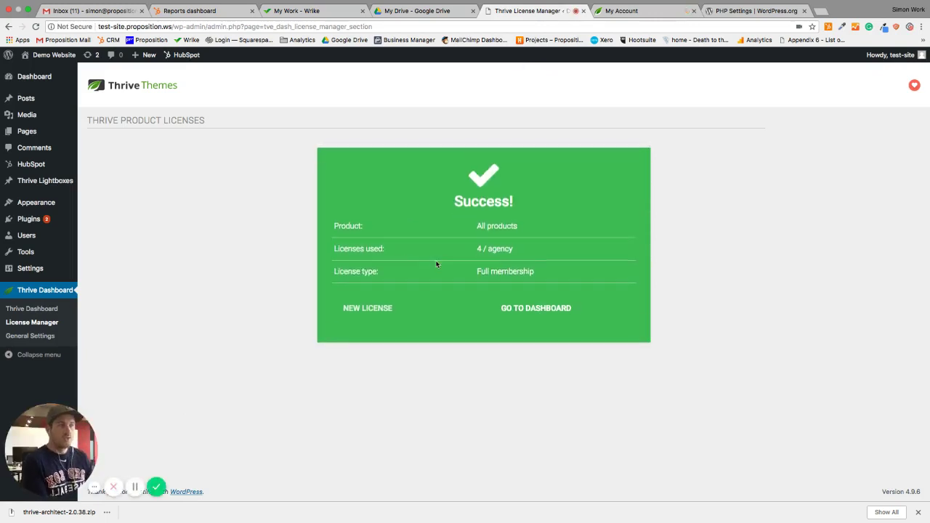
- Browse the Thrive Dashboard's products and features, including Thrive Architect's tutorial and support options
click(522, 309)
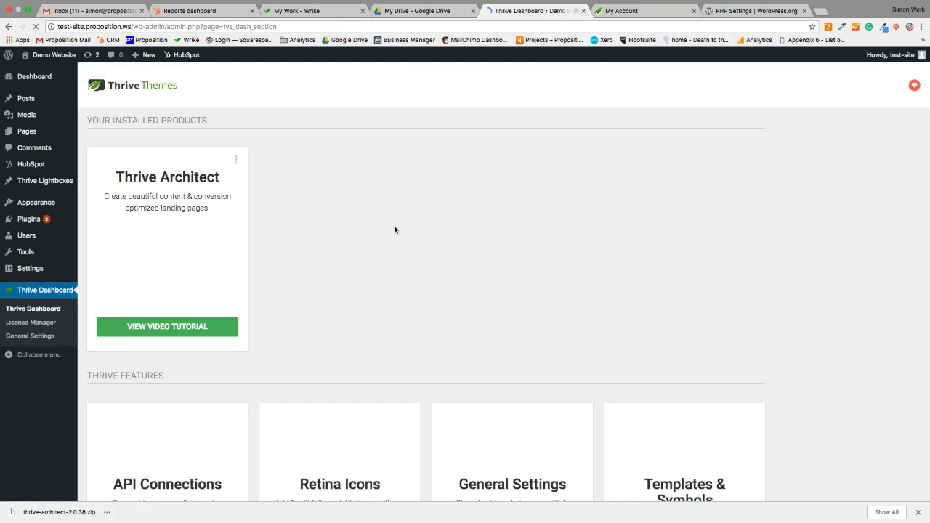
scroll(172, 212, down, 1)
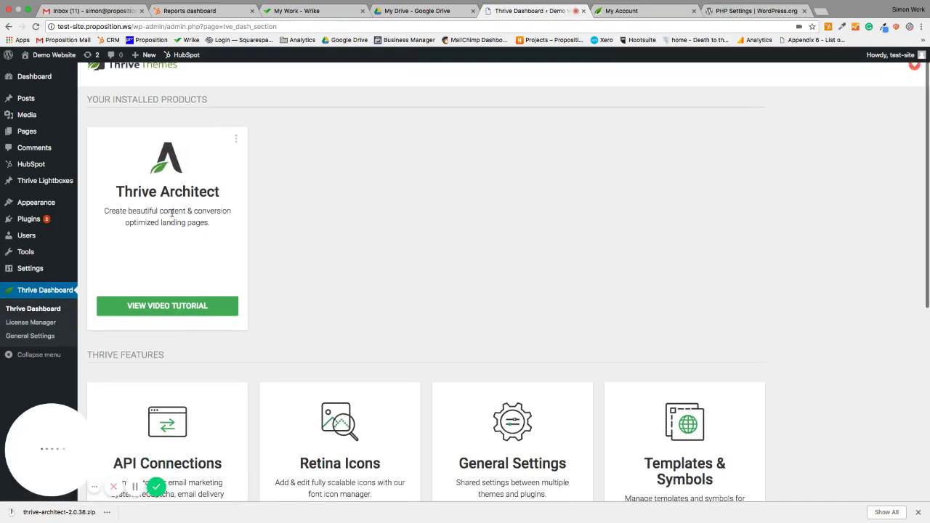
scroll(172, 212, down, 5)
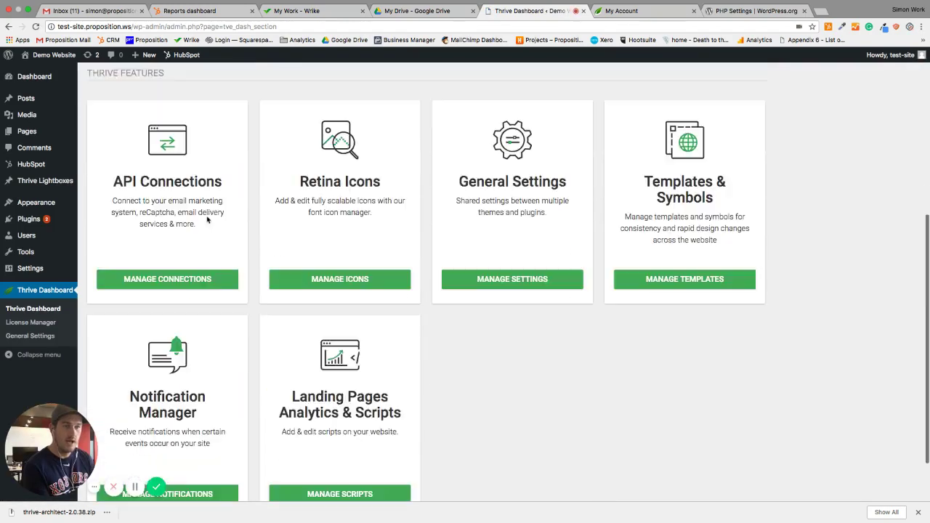
scroll(218, 138, up, 4)
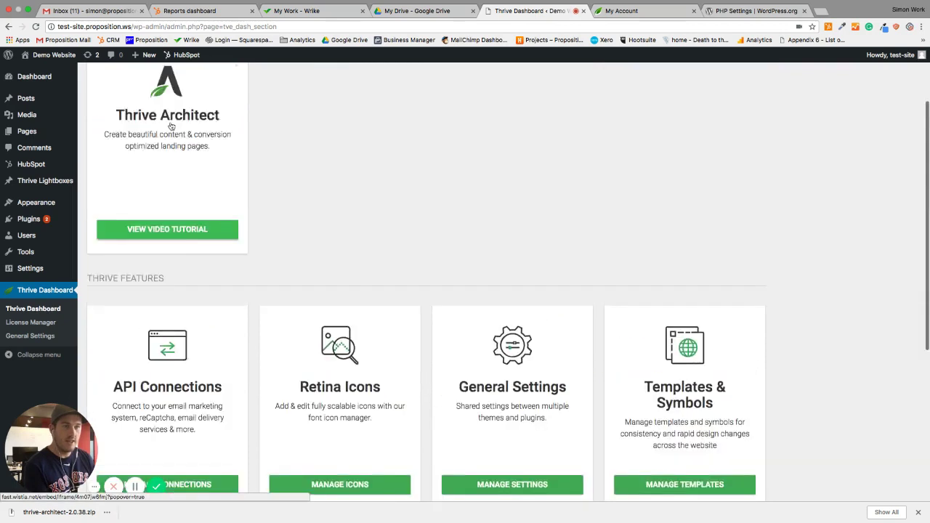
scroll(171, 127, up, 2)
click(232, 160)
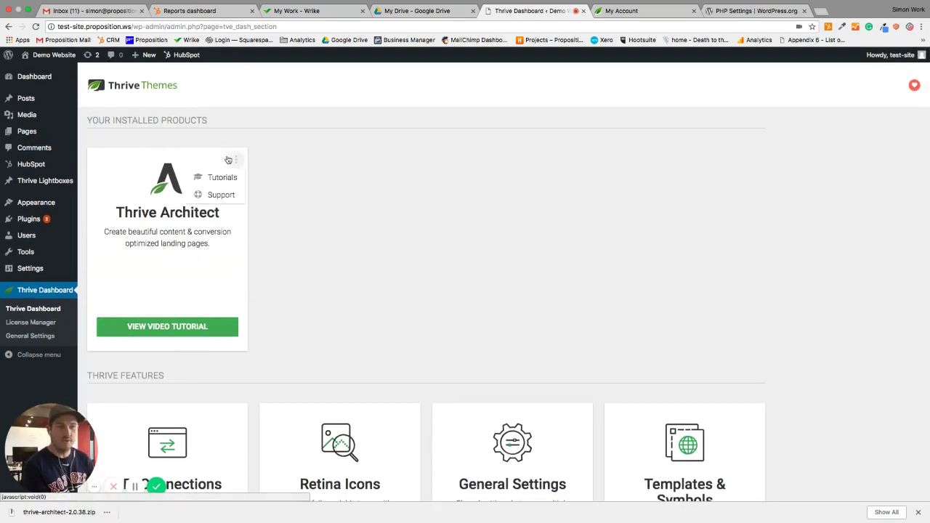
scroll(425, 199, down, 3)
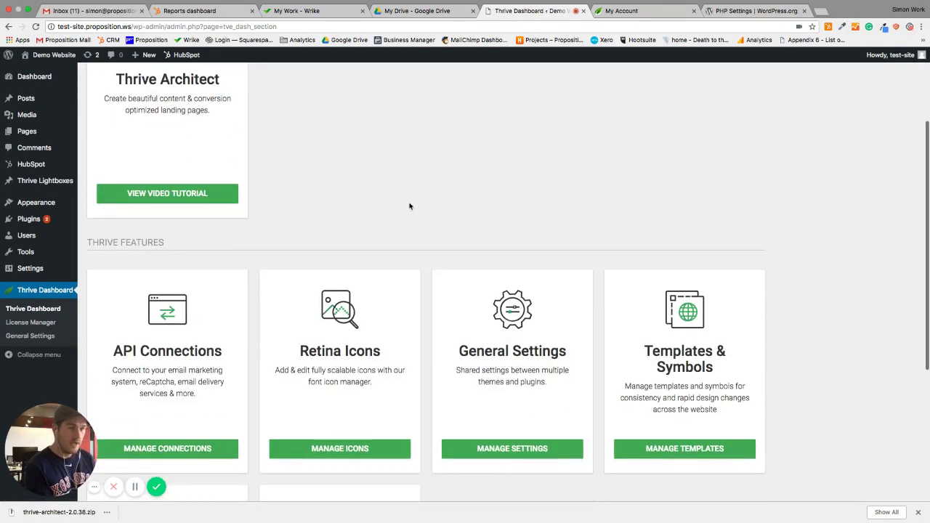
scroll(408, 205, down, 1)
scroll(409, 205, down, 5)
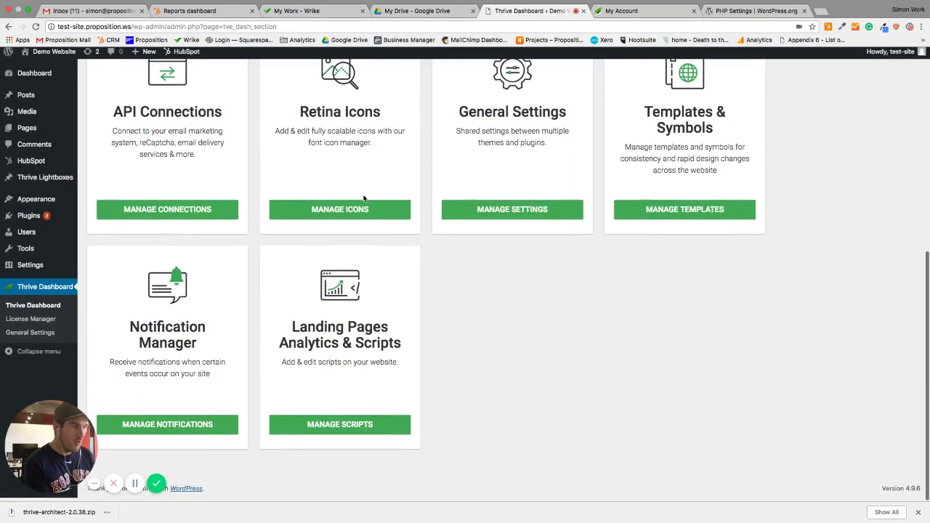
scroll(368, 185, up, 10)
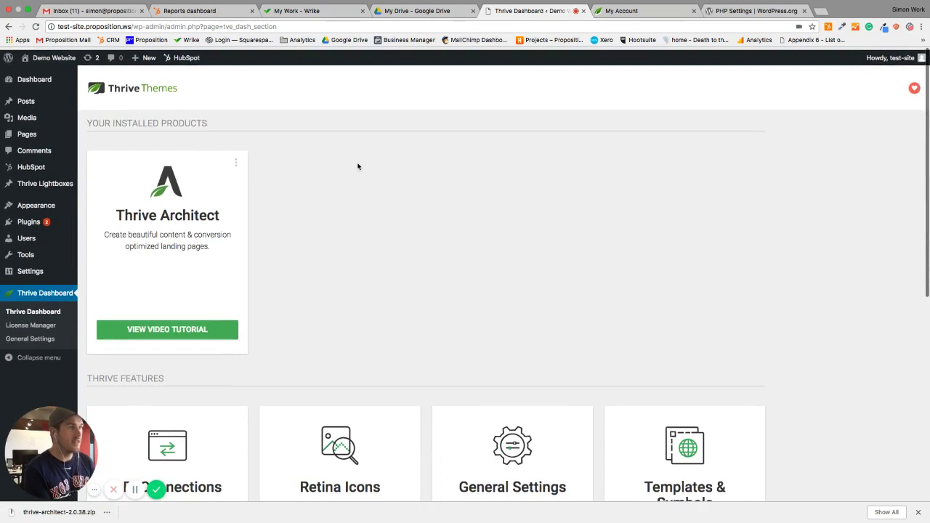
scroll(249, 324, down, 5)
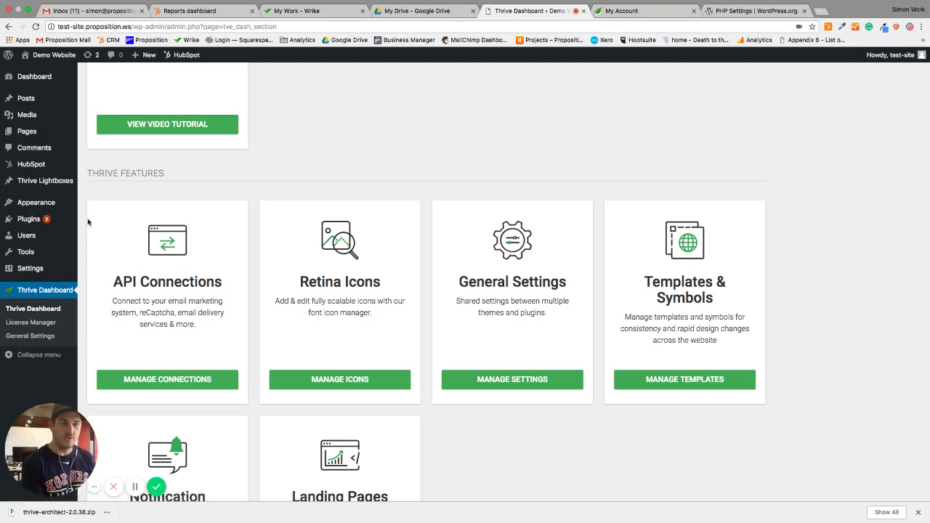
- Add a new connection under API Connections and choose HubSpot as the app
click(138, 381)
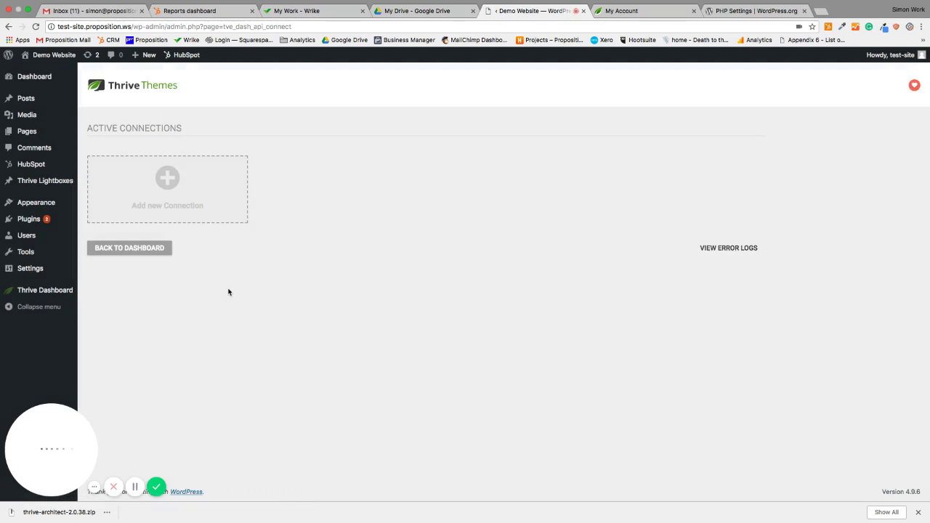
click(162, 191)
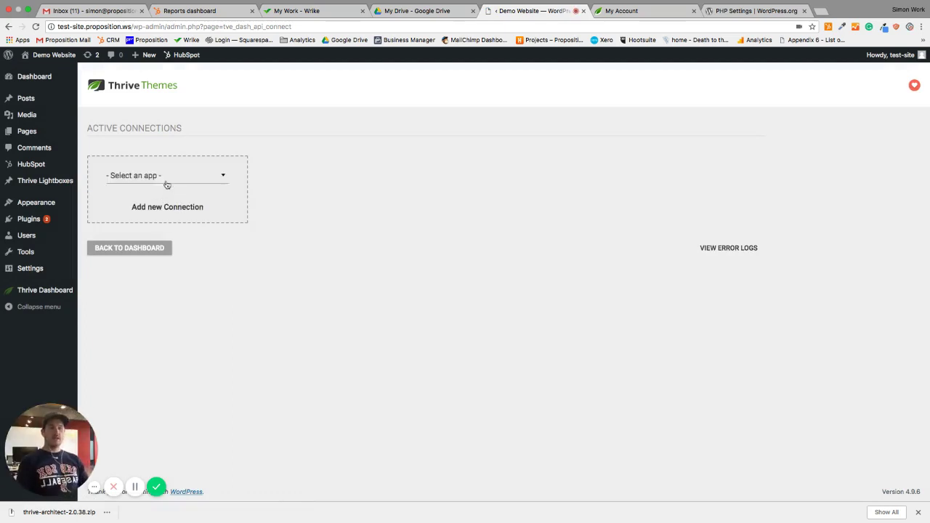
click(166, 177)
scroll(165, 254, down, 5)
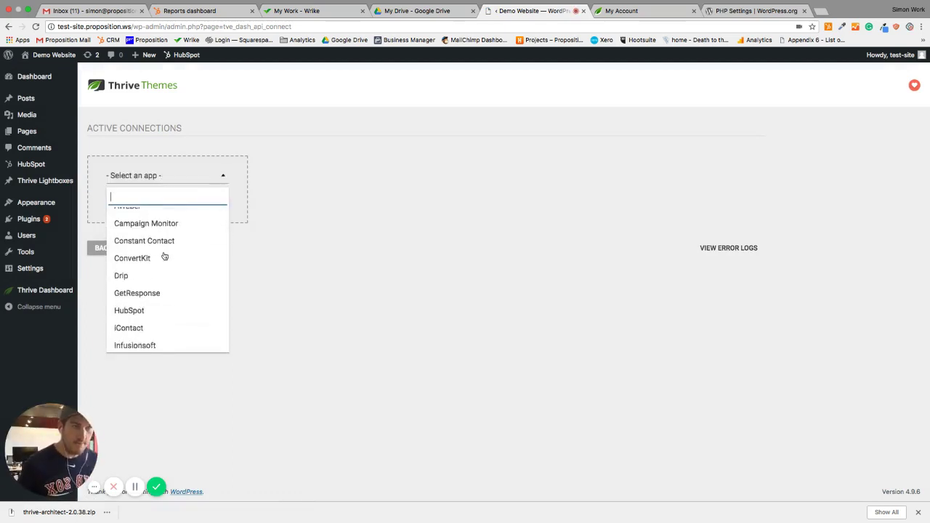
click(129, 257)
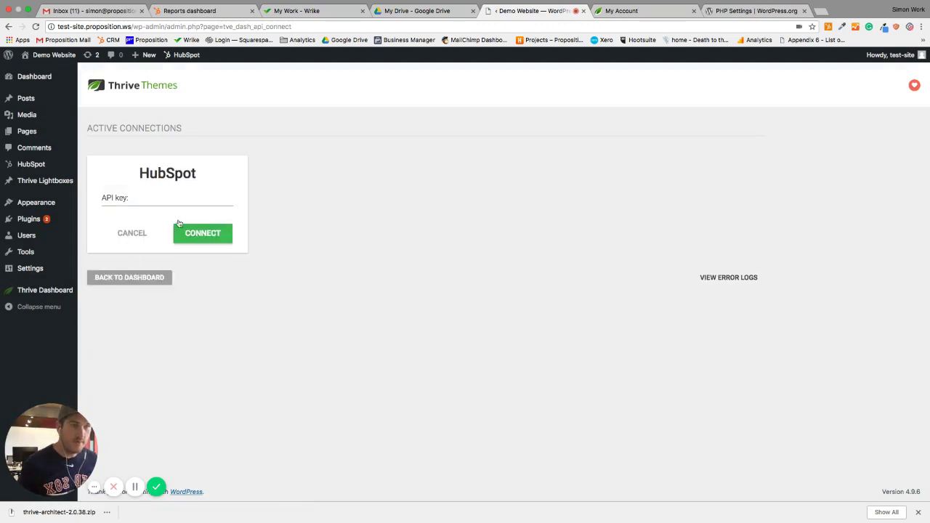
- Reveal and copy the key under HubSpot's Integrations > HubSpot API key, then focus WordPress's API key field
click(193, 13)
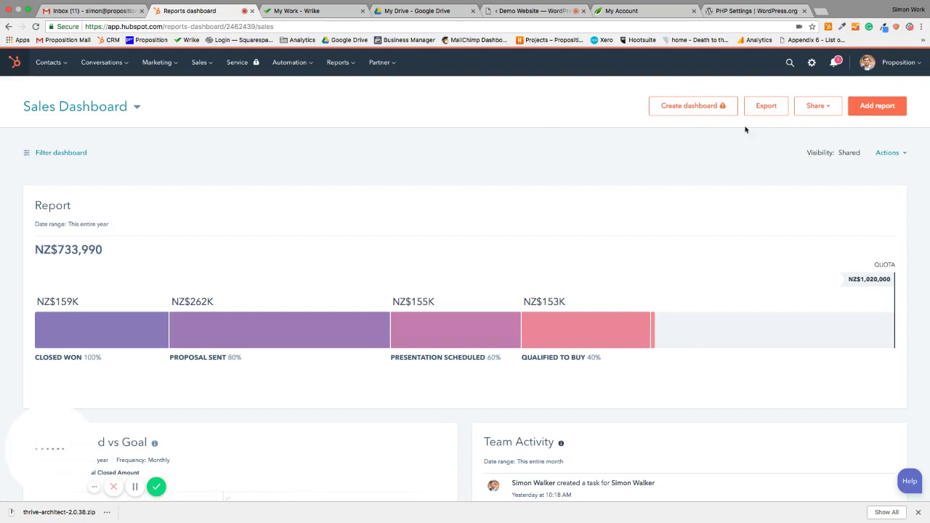
click(903, 71)
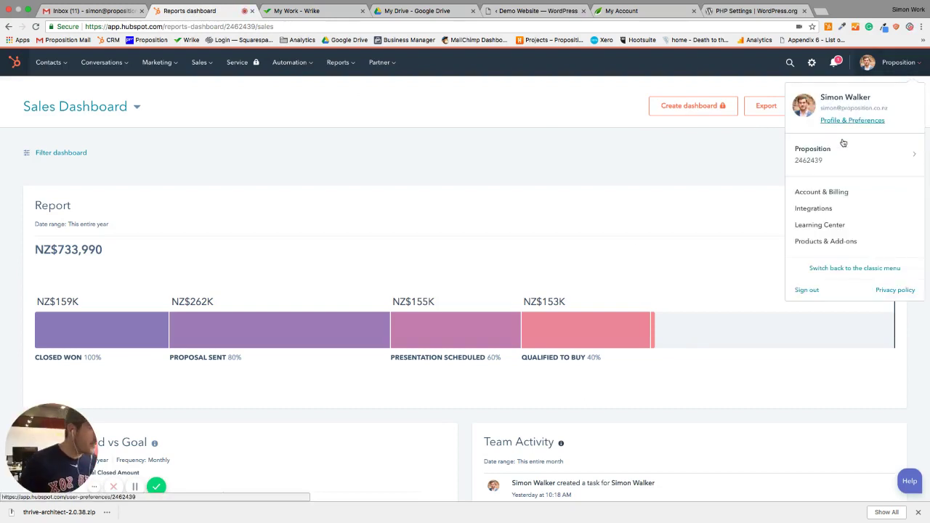
click(822, 211)
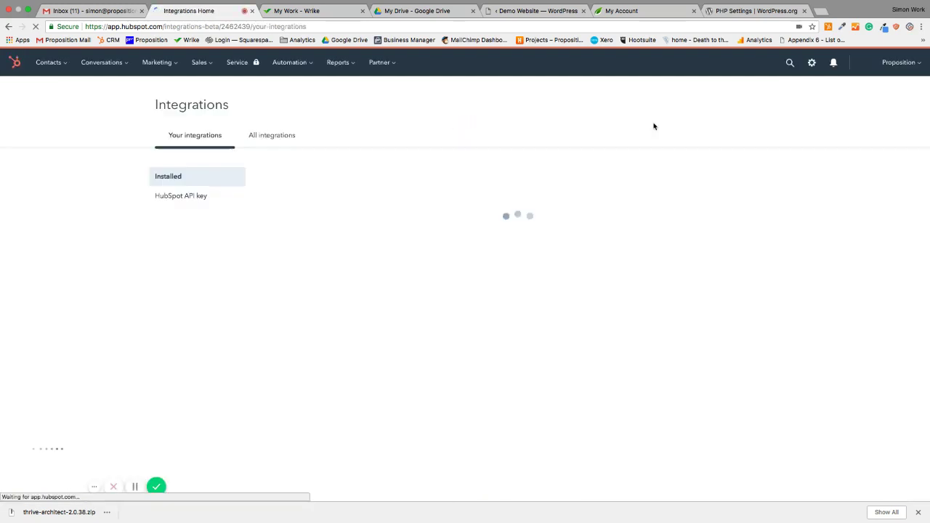
click(167, 198)
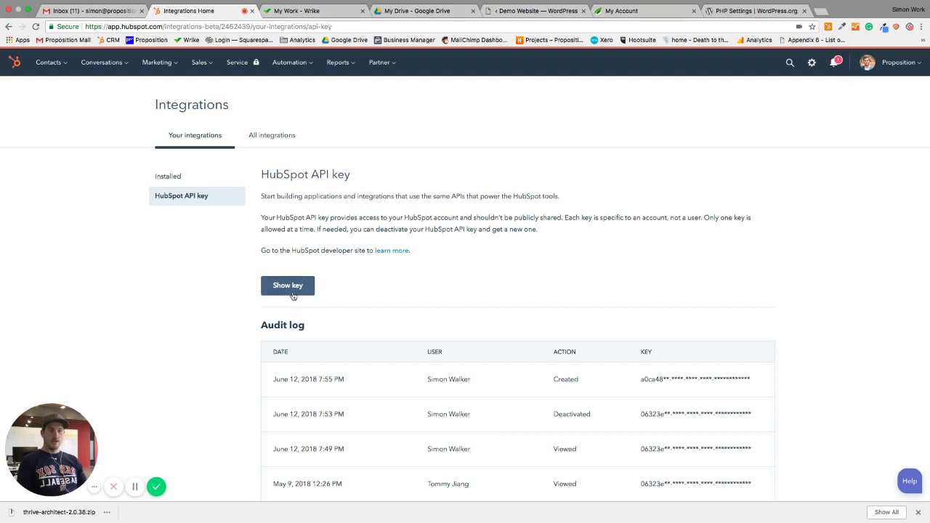
click(292, 293)
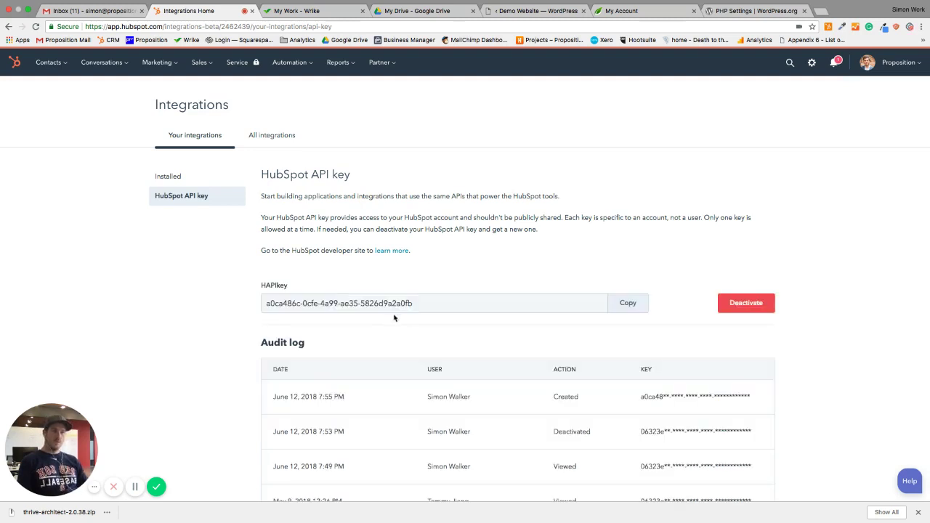
click(616, 304)
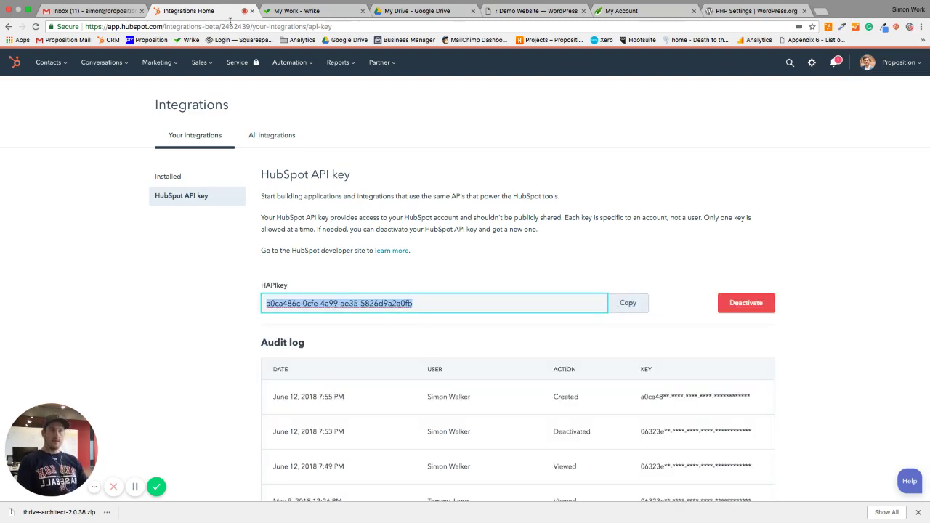
click(507, 11)
click(139, 200)
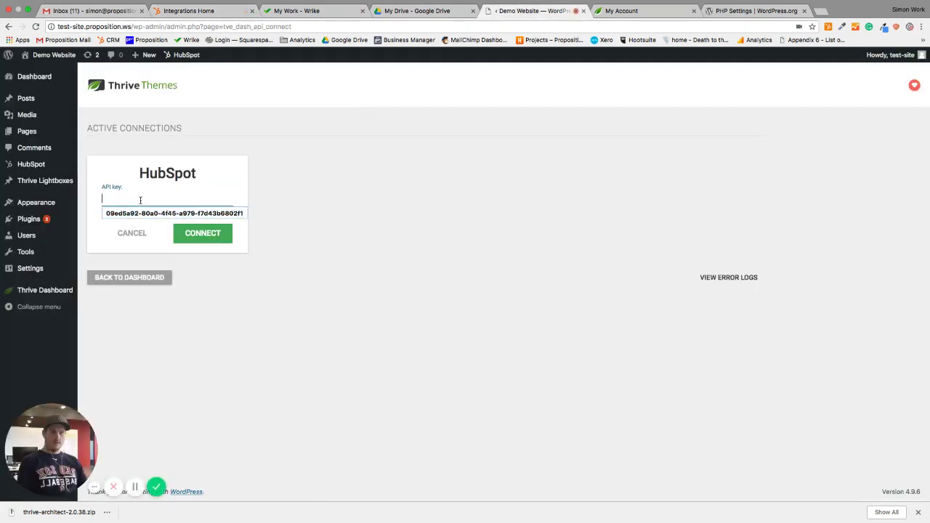
- Paste the HubSpot API key, connect, and close the success message
key(super+v)
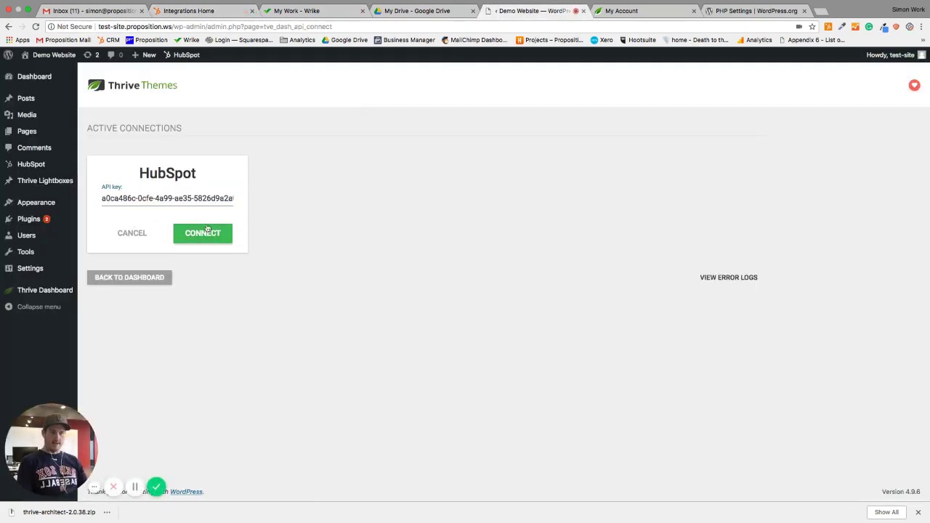
click(202, 233)
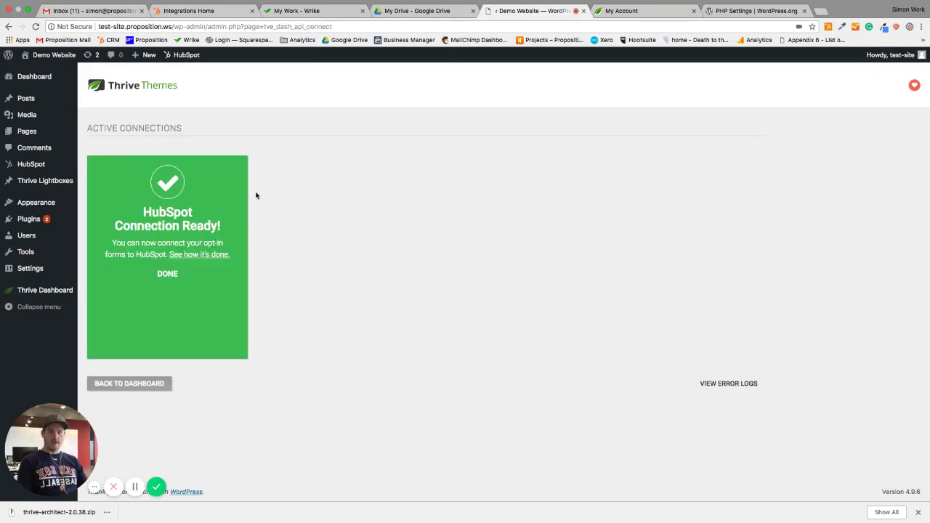
click(166, 274)
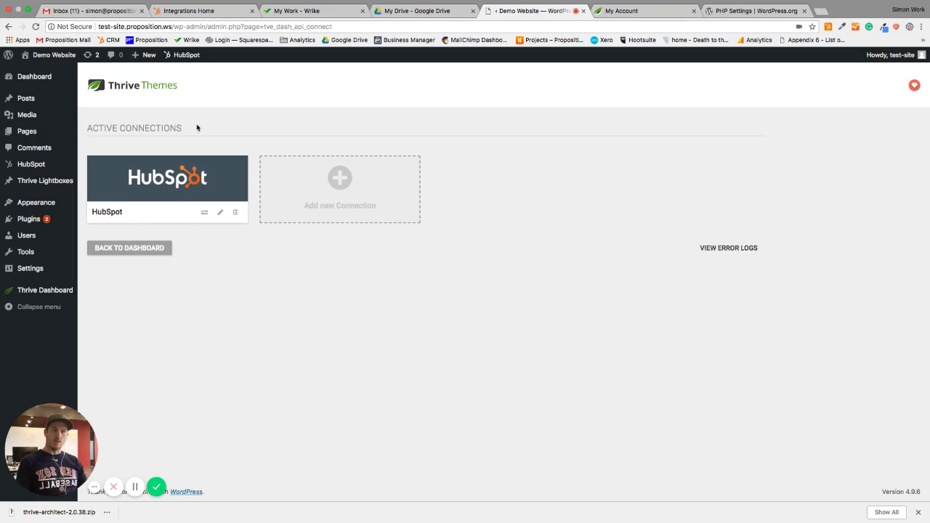
mouse_move(46, 131)
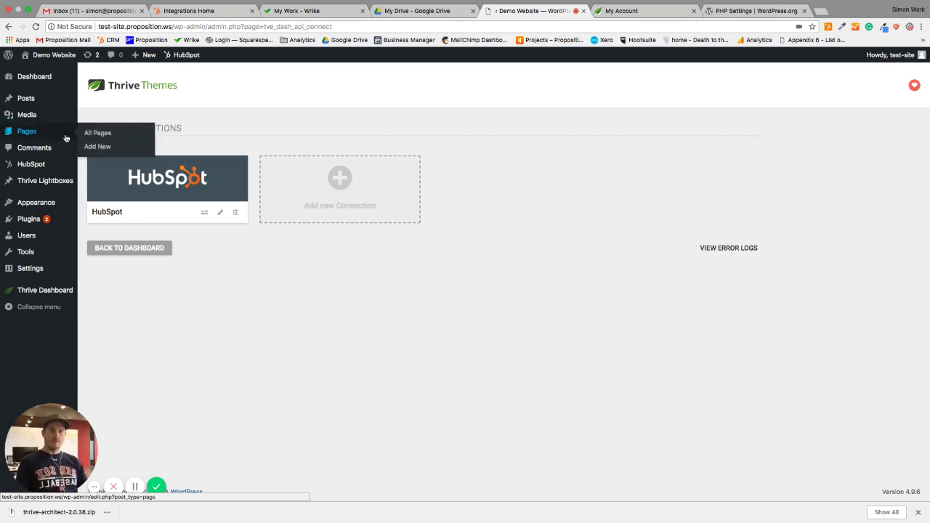
- Create a new page titled 'Test Landing Page' and launch Thrive Architect on it
click(119, 148)
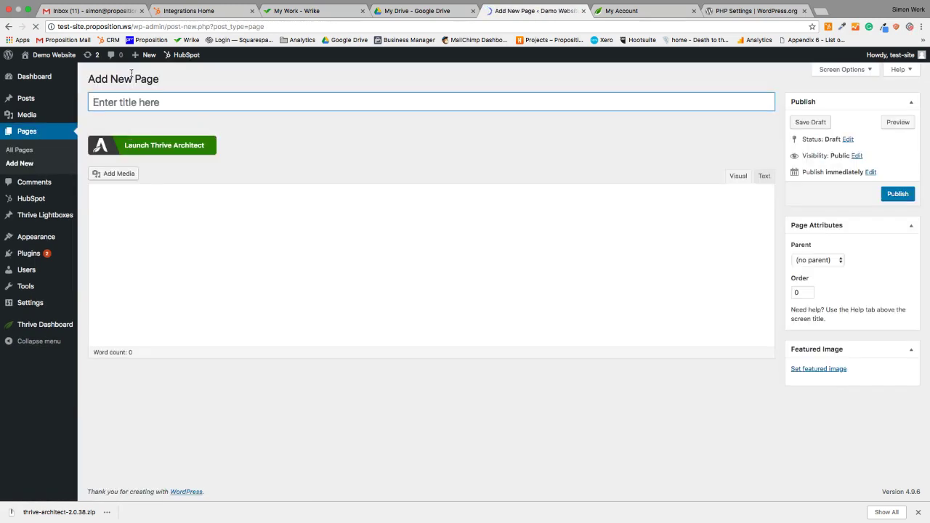
click(129, 106)
text(Te)
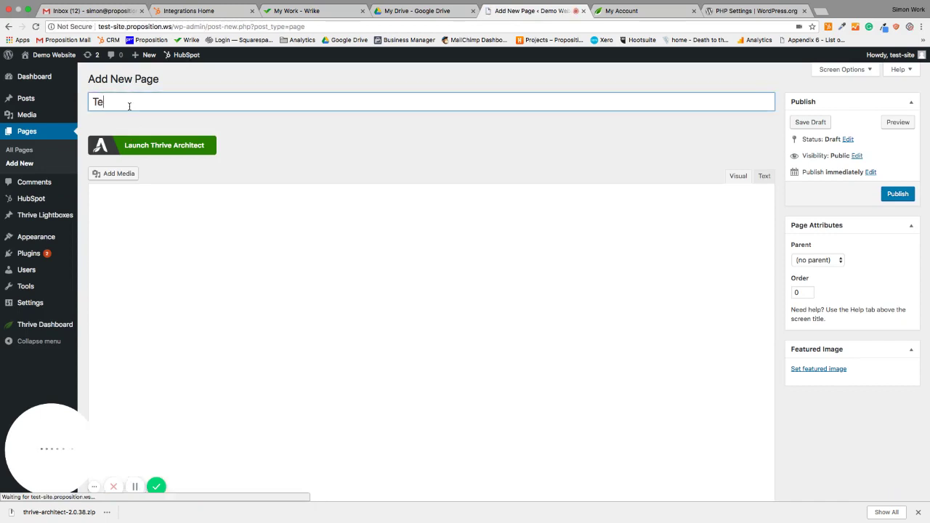
text(st Landing Page)
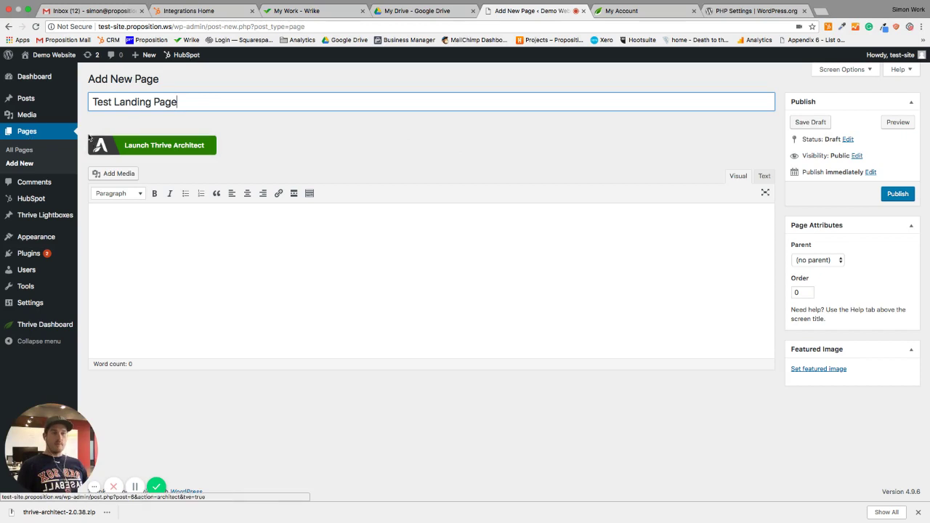
click(817, 123)
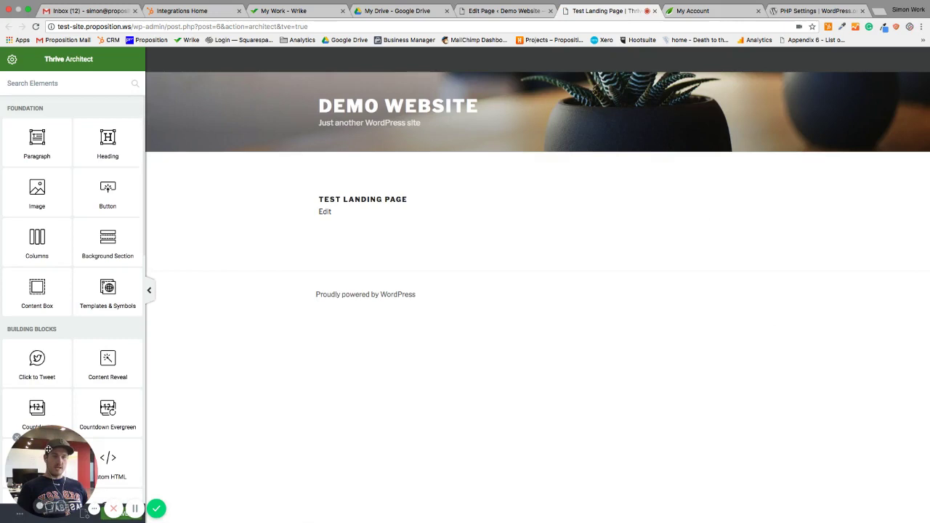
- Open the Choose Landing Page Template gallery from the Template Setup options
drag(48, 449, 790, 437)
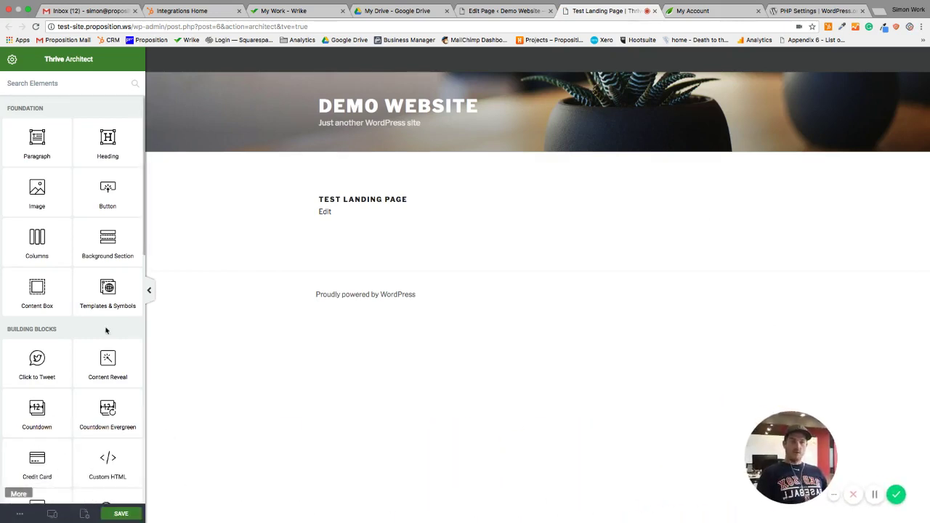
click(84, 514)
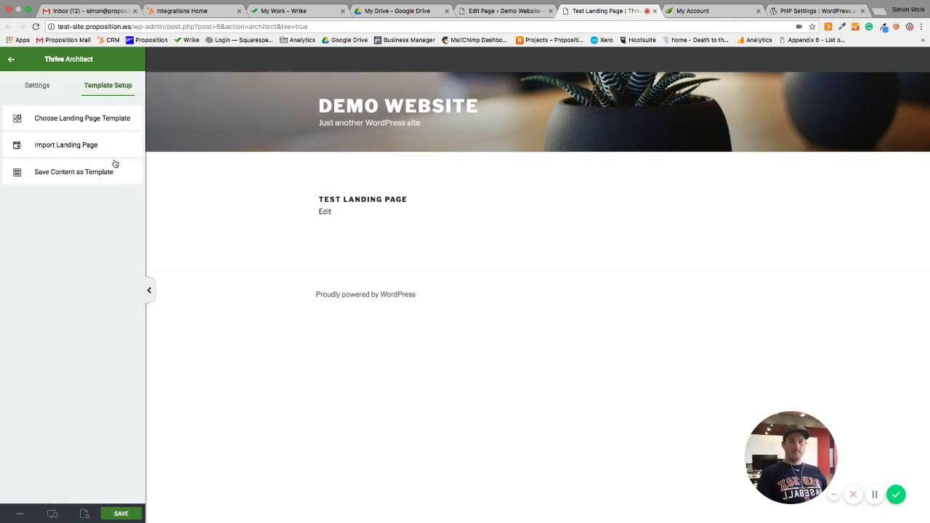
click(114, 119)
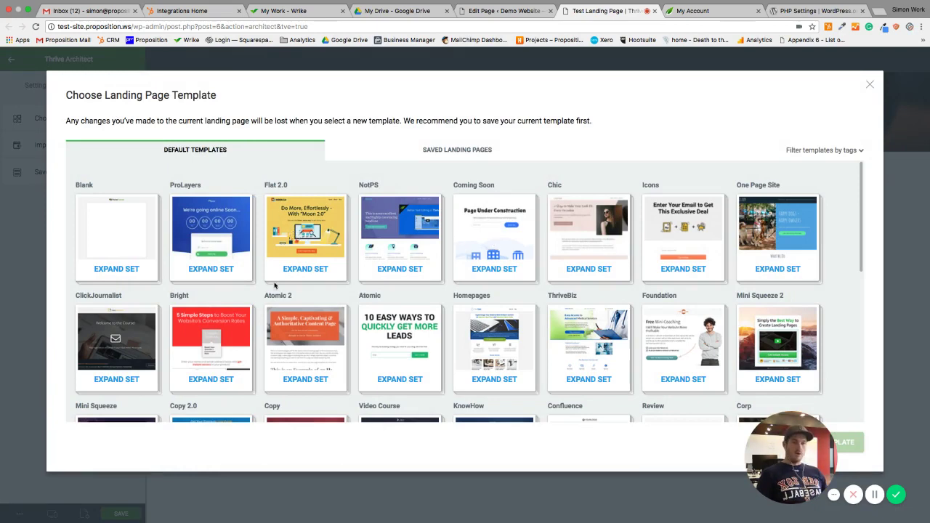
- Apply the Bright 2-Step Lead Generation Page template from the expanded Bright set
scroll(249, 301, down, 1)
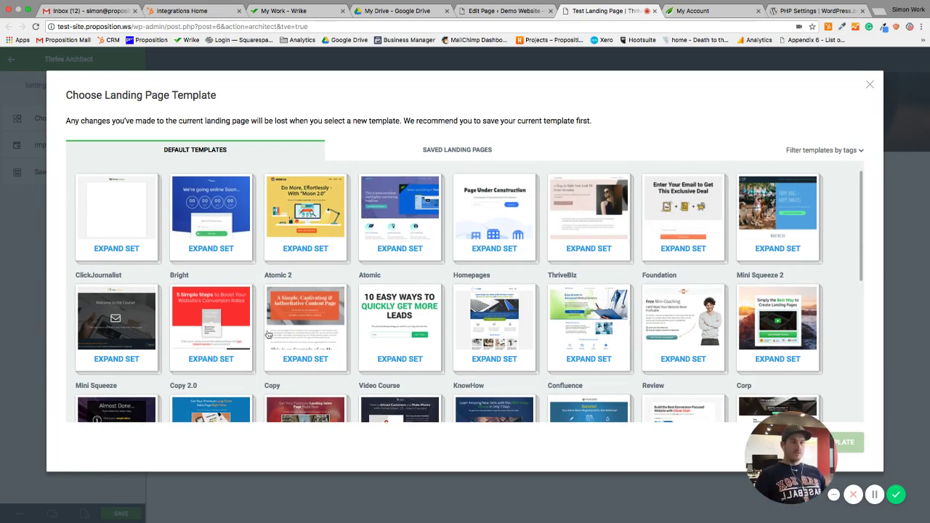
click(186, 331)
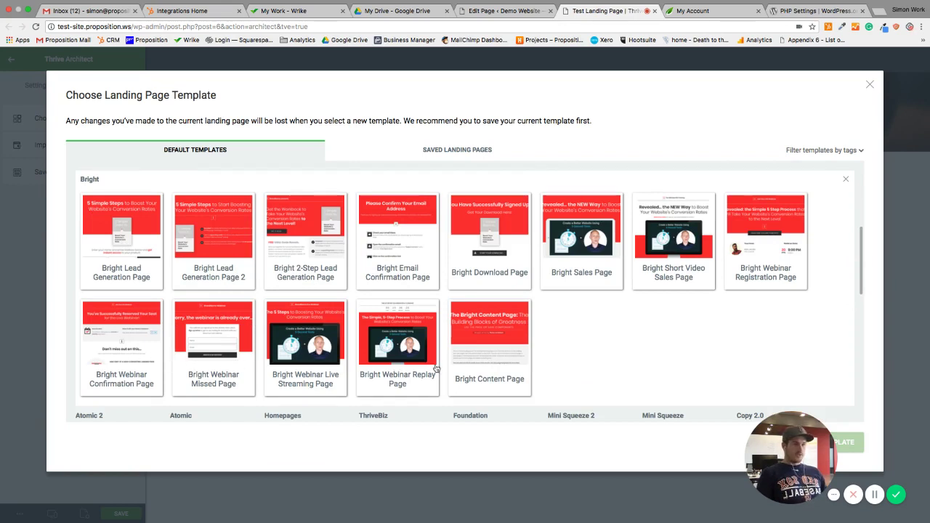
click(298, 270)
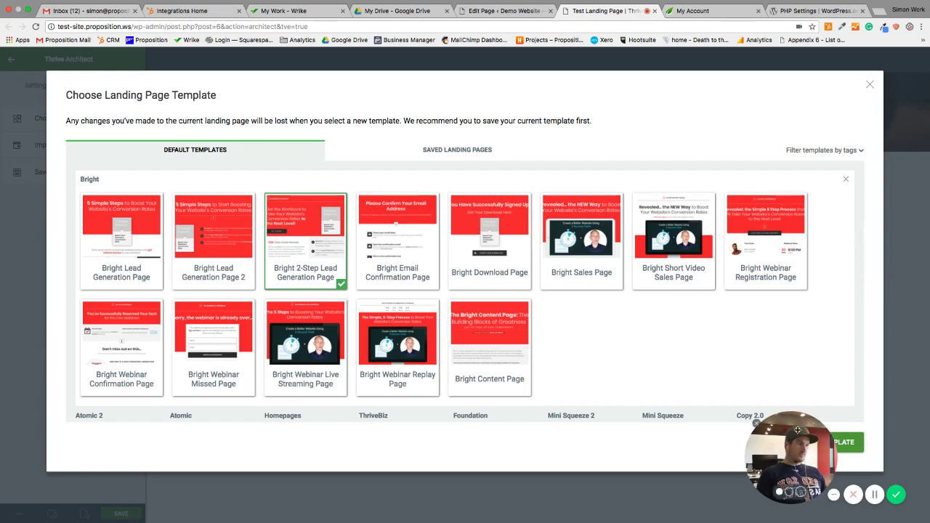
drag(797, 430, 73, 430)
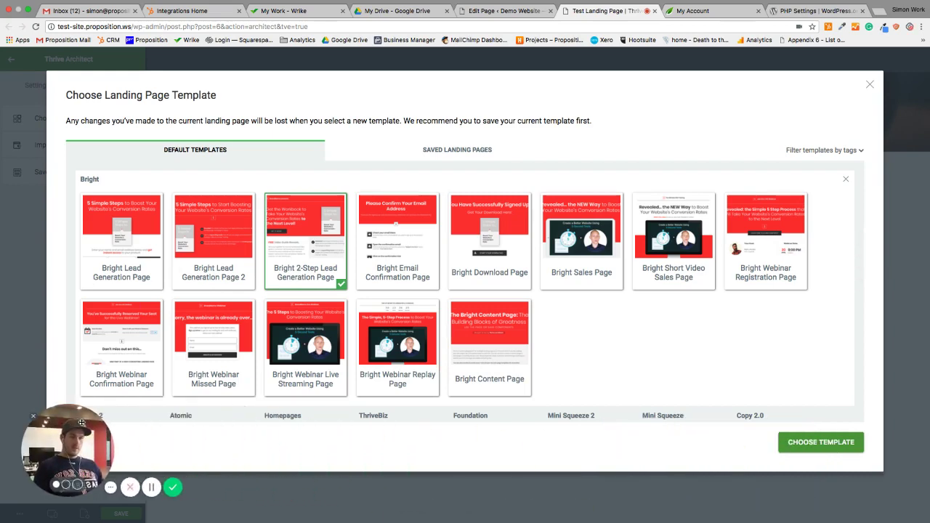
click(821, 442)
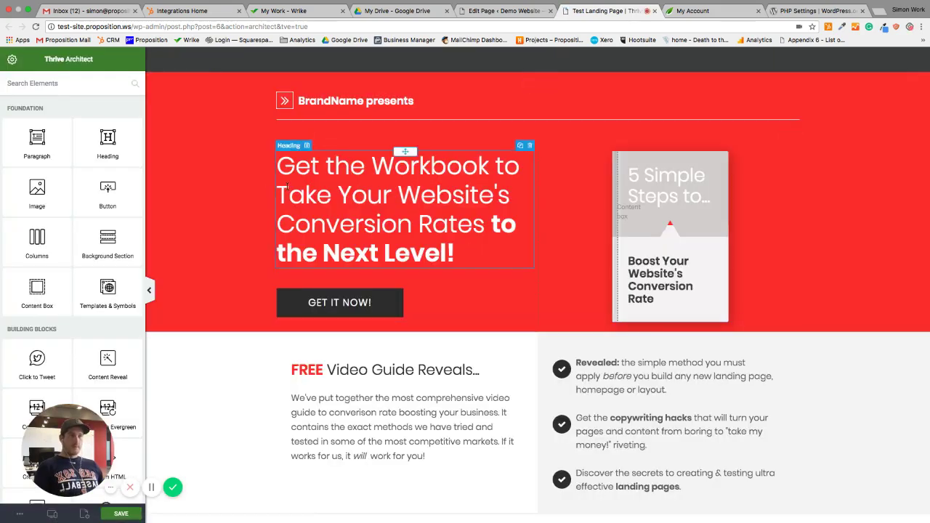
scroll(262, 179, down, 5)
scroll(262, 179, down, 1)
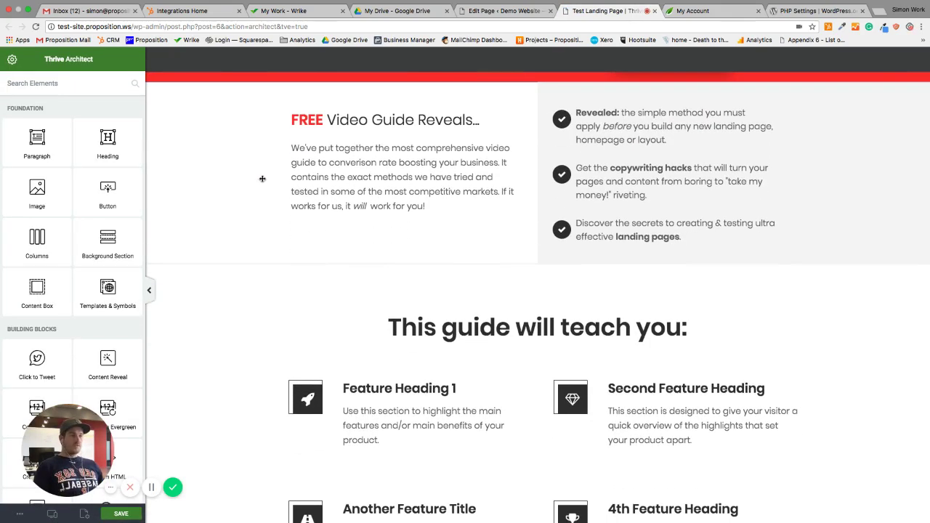
scroll(266, 185, up, 6)
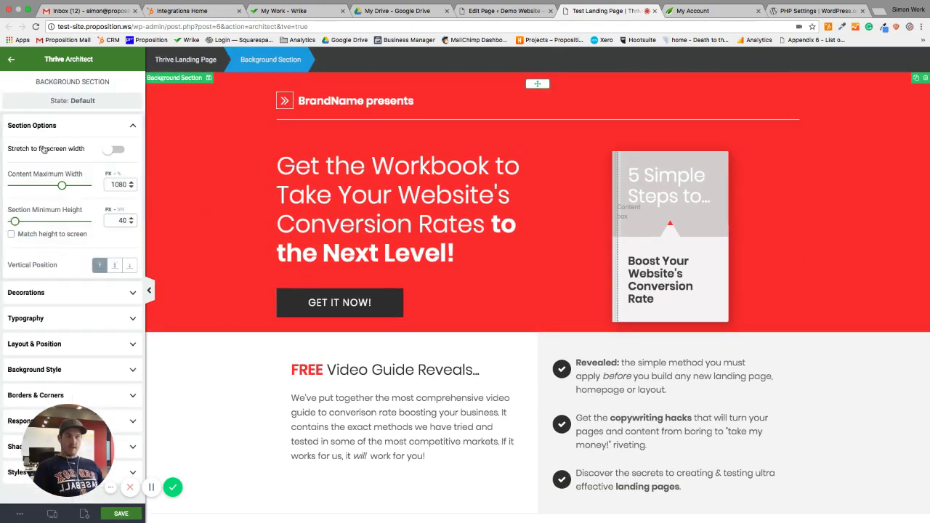
scroll(244, 247, down, 7)
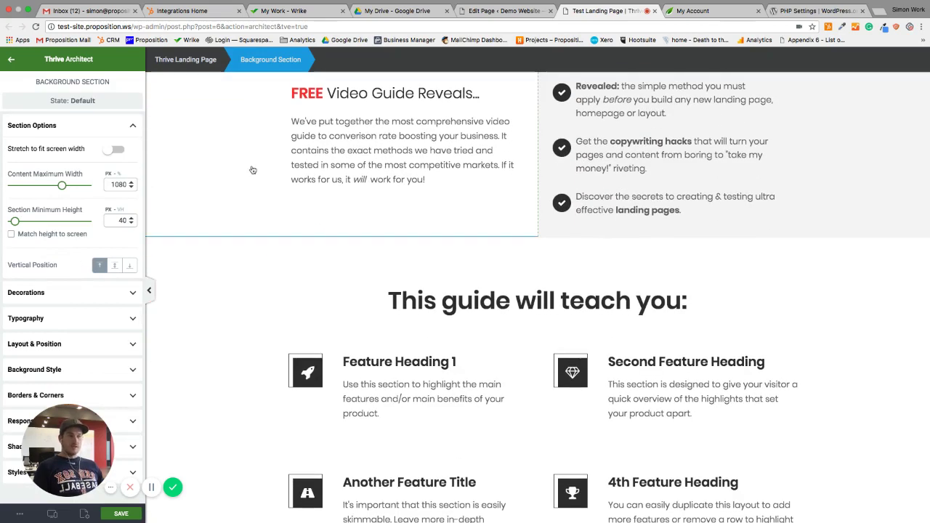
scroll(339, 145, down, 1)
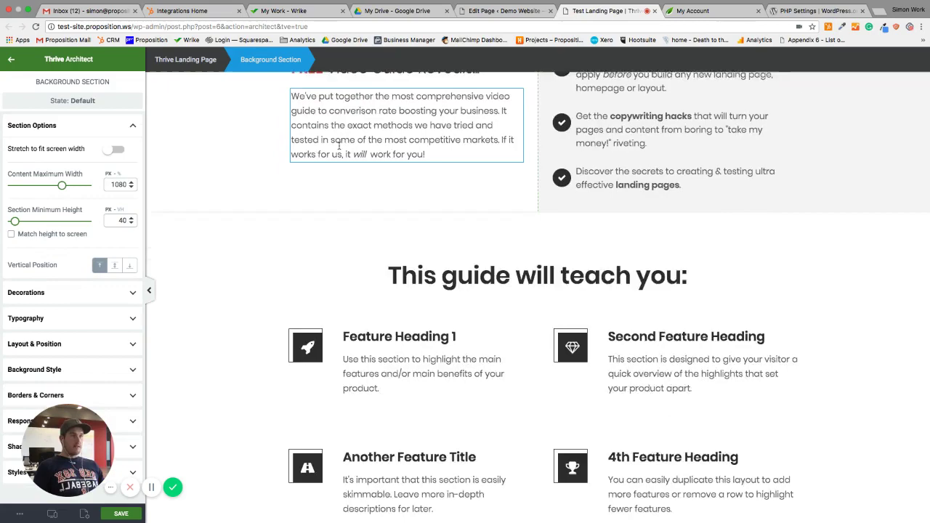
scroll(339, 145, down, 15)
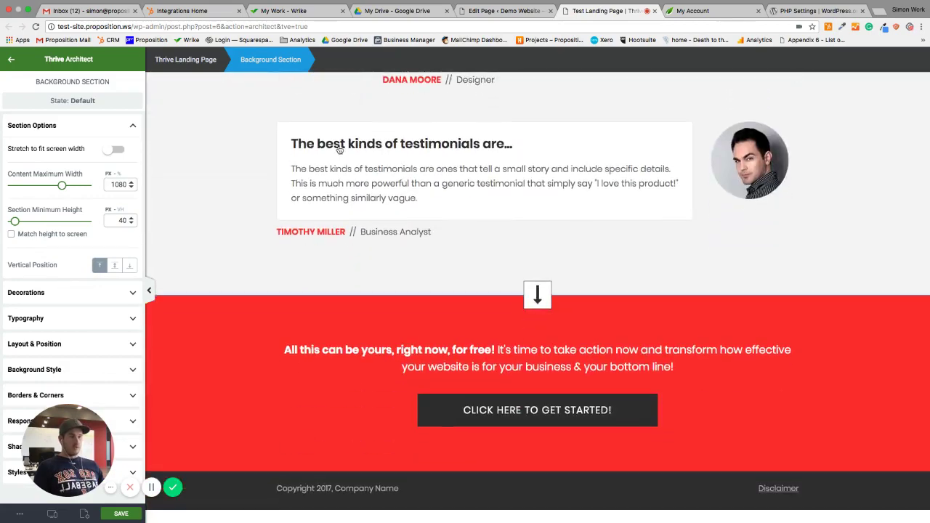
scroll(339, 148, up, 15)
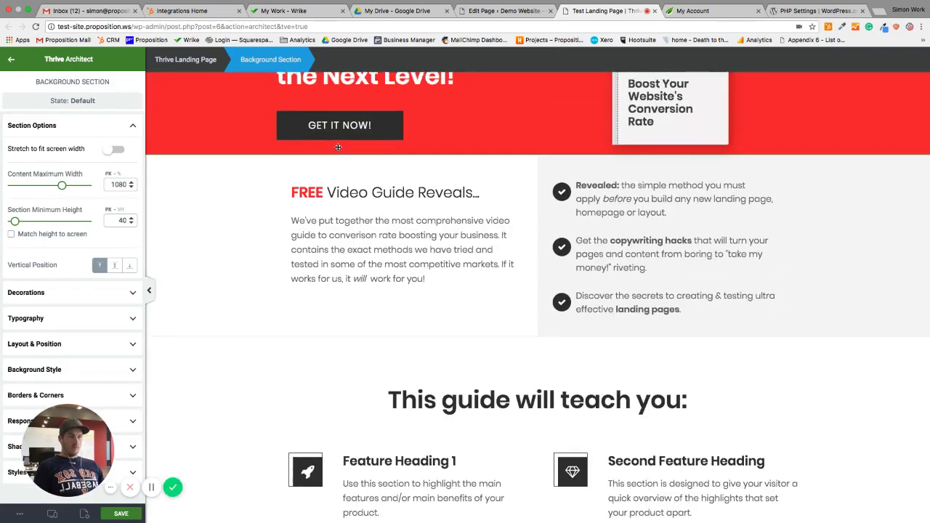
scroll(338, 147, down, 3)
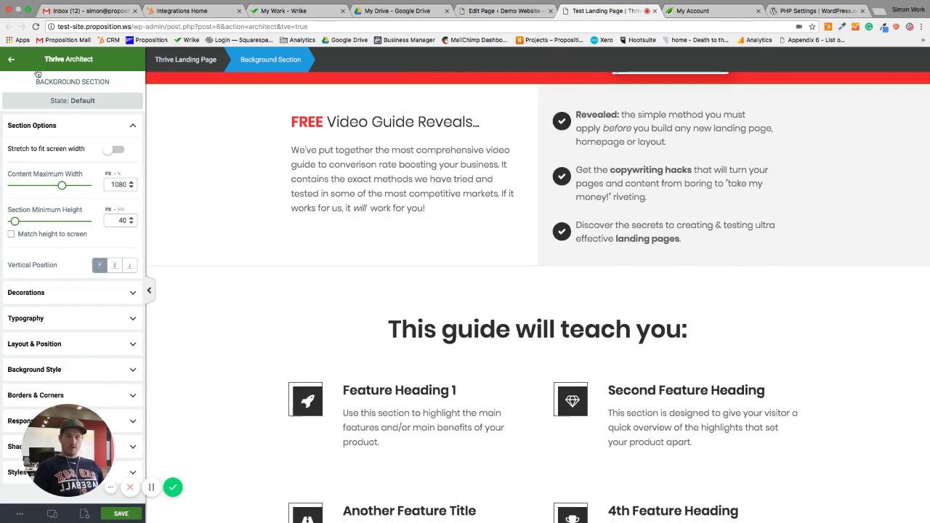
- Place a Lead Generation form under the 'This guide will teach you:' heading
click(11, 60)
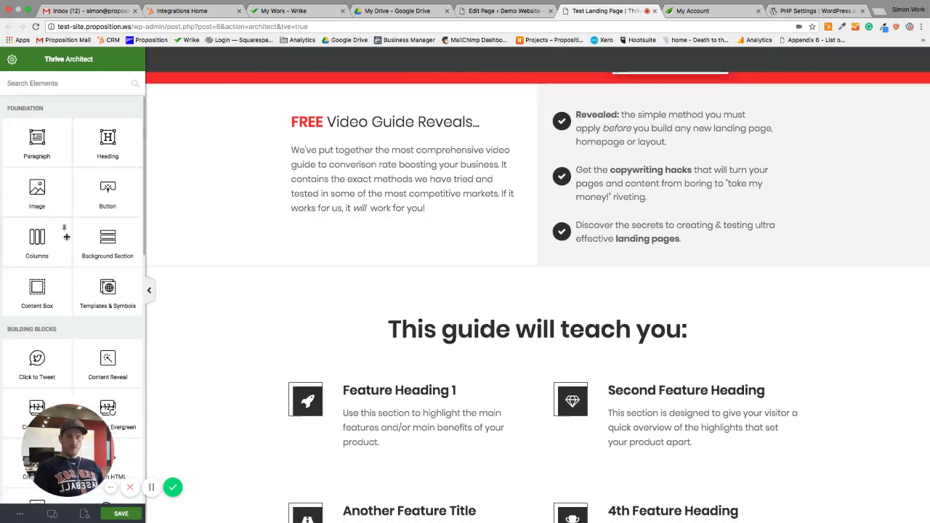
drag(65, 447, 761, 7)
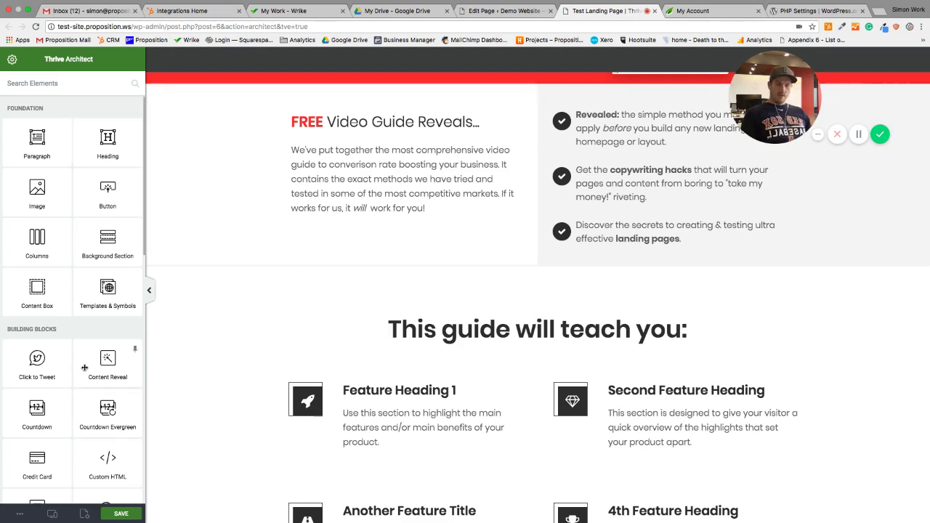
scroll(84, 368, down, 5)
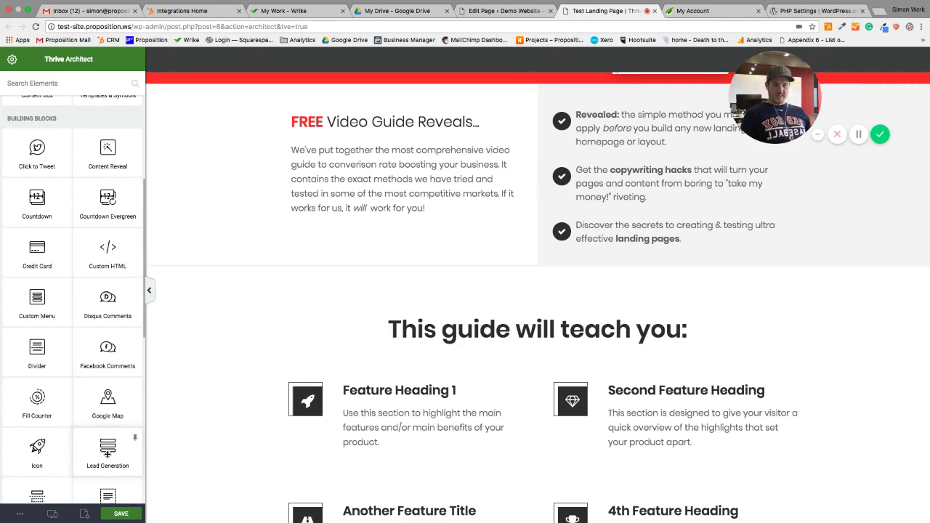
scroll(91, 452, down, 5)
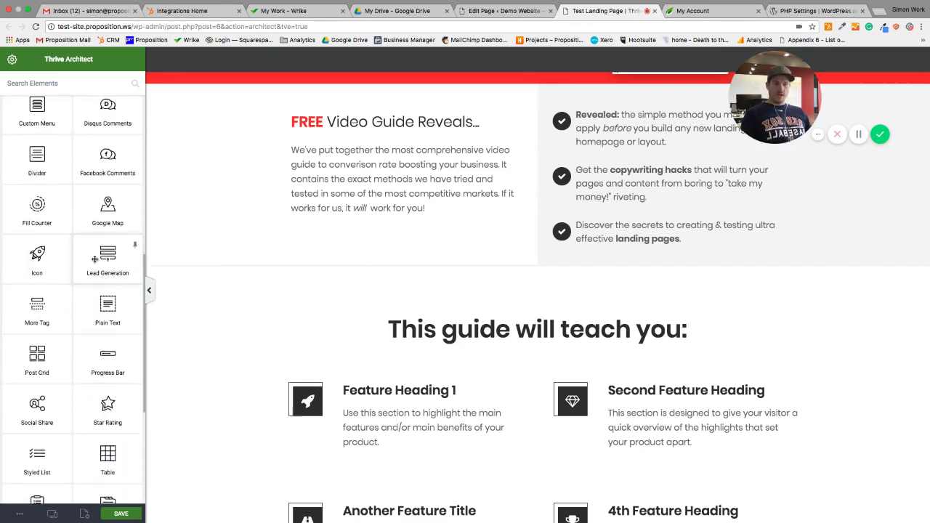
drag(94, 259, 508, 341)
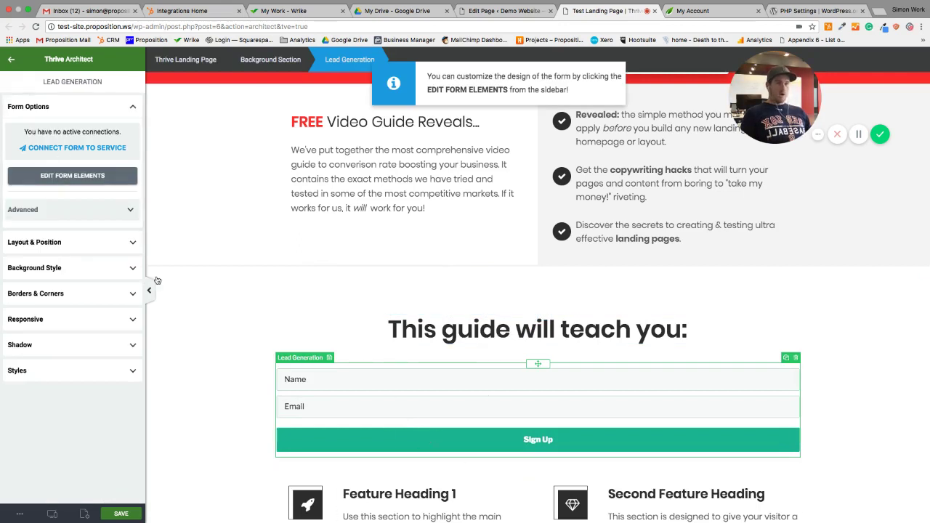
- Review the form's Name, Email and Sign Up fields, then save and close the field editor
click(97, 177)
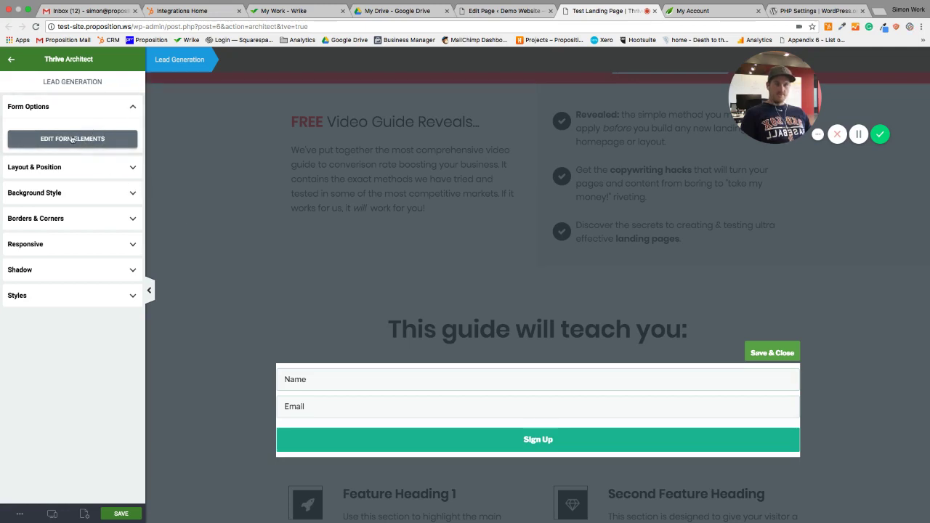
click(513, 415)
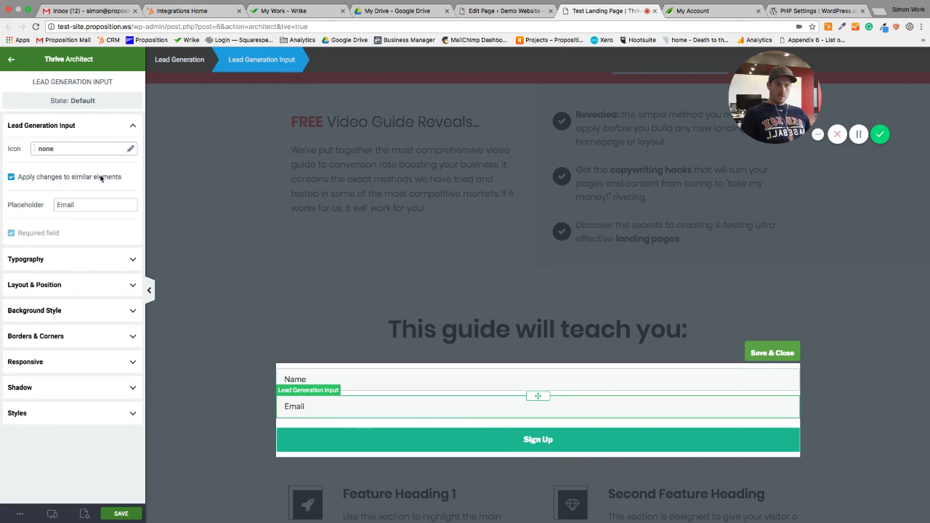
click(782, 353)
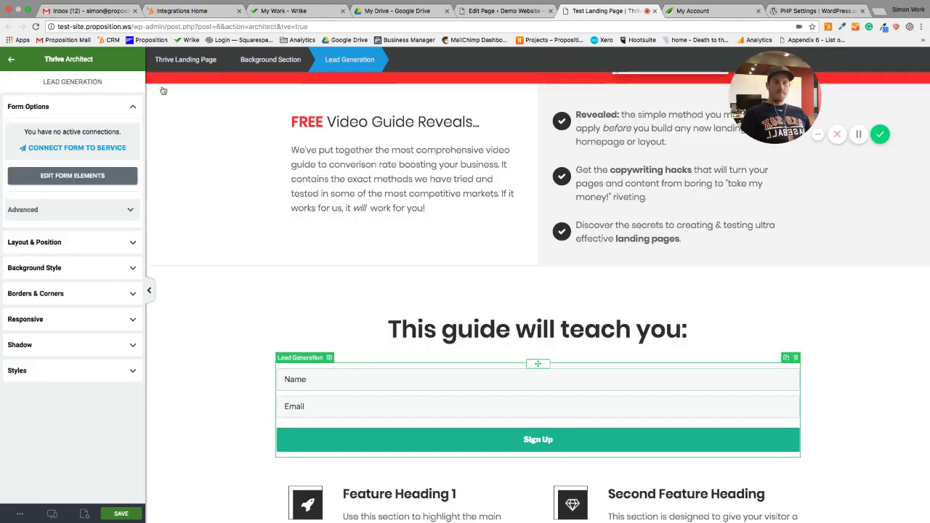
- Connect the form to HubSpot's Lead_1470285390199.csv list, keeping Reload Page after sign-up
click(64, 150)
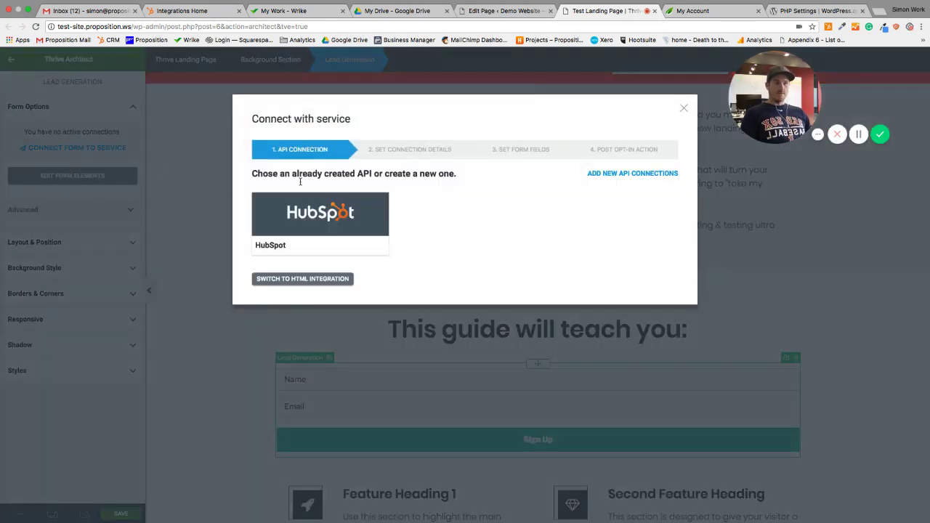
click(296, 222)
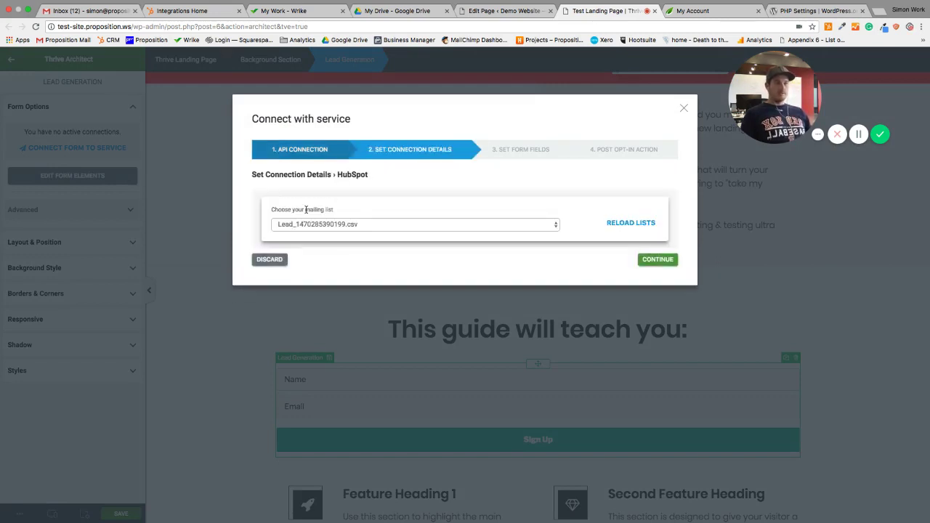
click(331, 225)
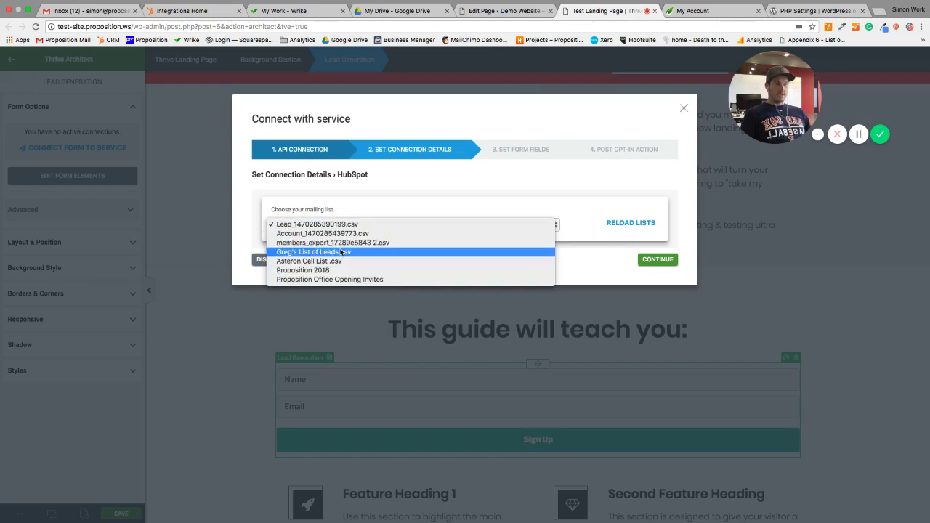
click(347, 212)
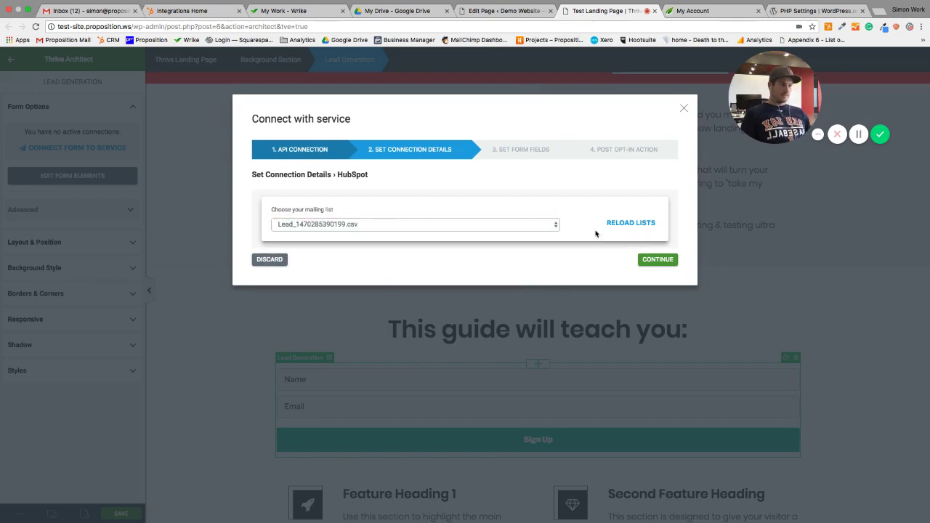
click(667, 263)
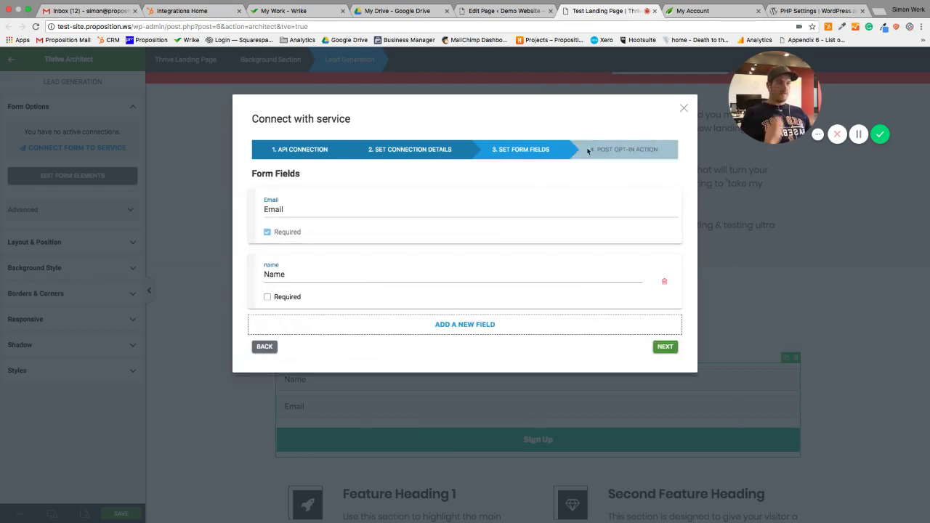
click(666, 347)
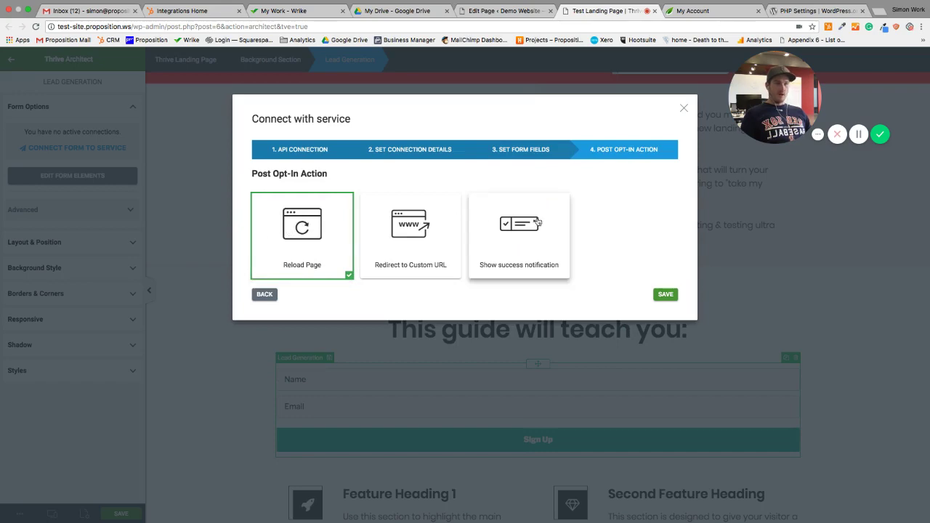
click(665, 295)
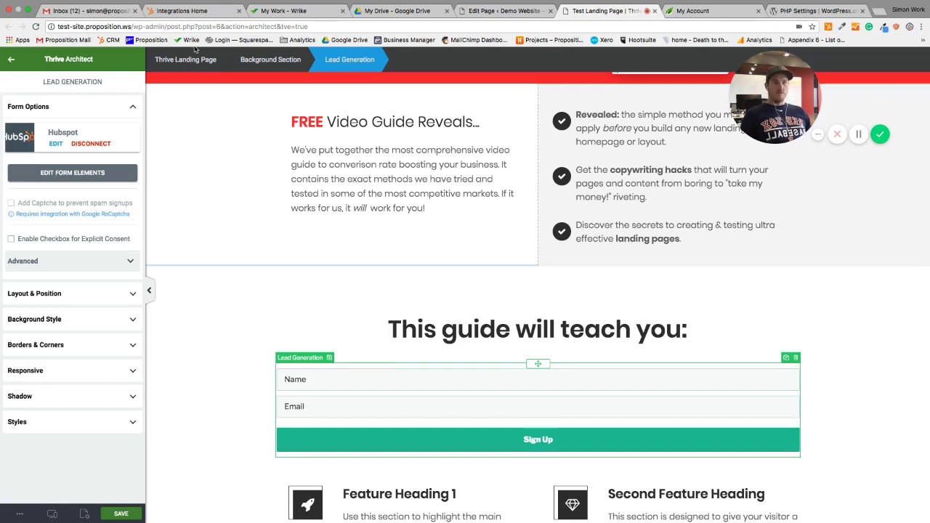
- In HubSpot's Marketing > Lead Capture > Forms, open the PNZ website form for editing
click(180, 16)
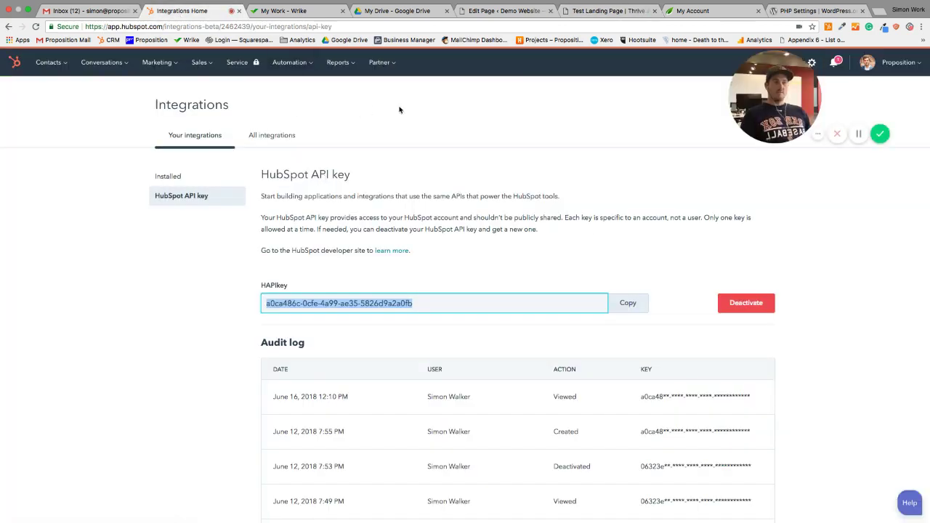
click(173, 65)
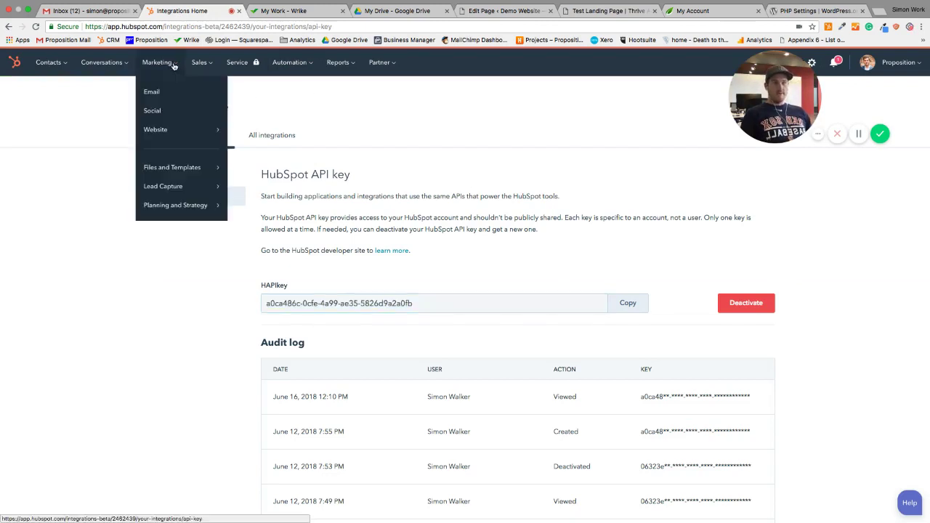
mouse_move(186, 189)
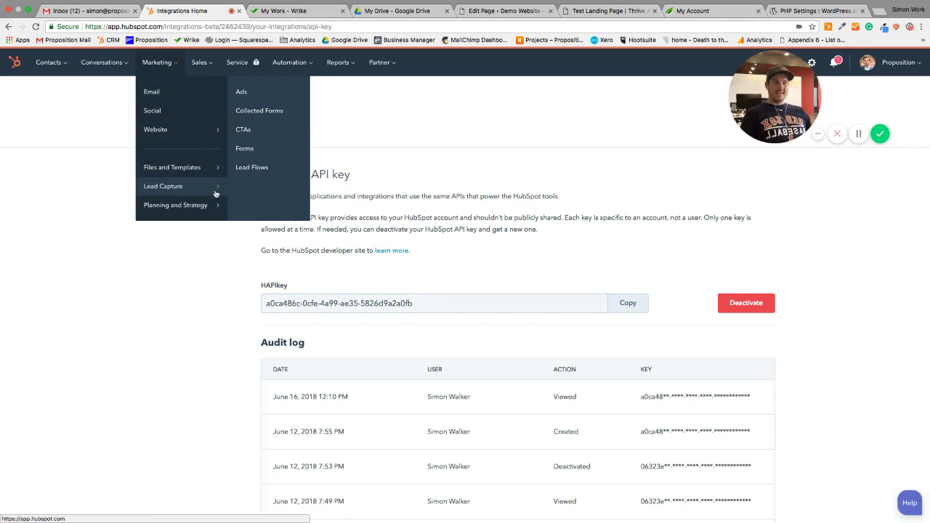
click(258, 150)
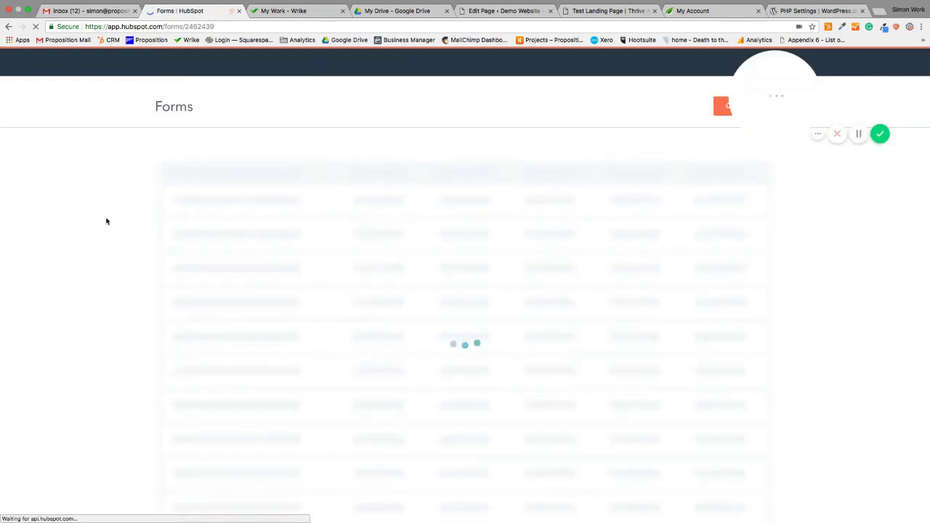
scroll(263, 255, down, 2)
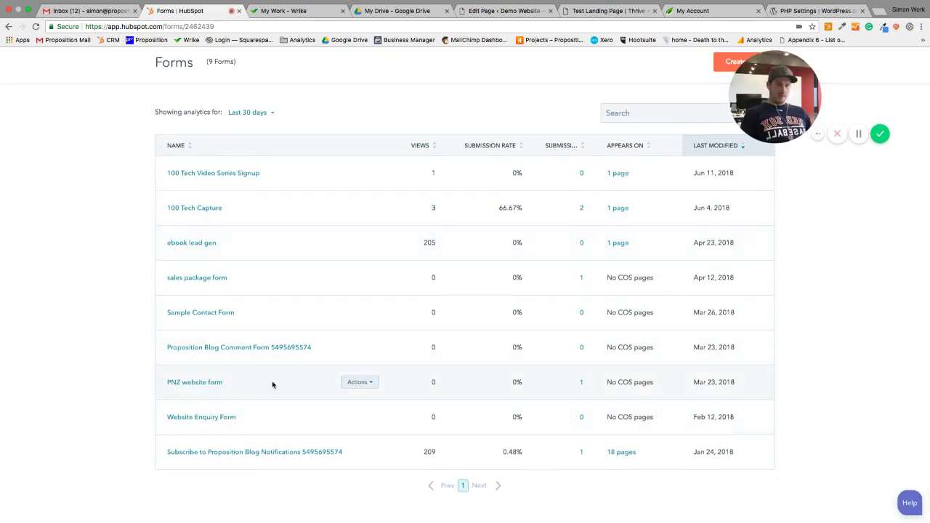
click(358, 382)
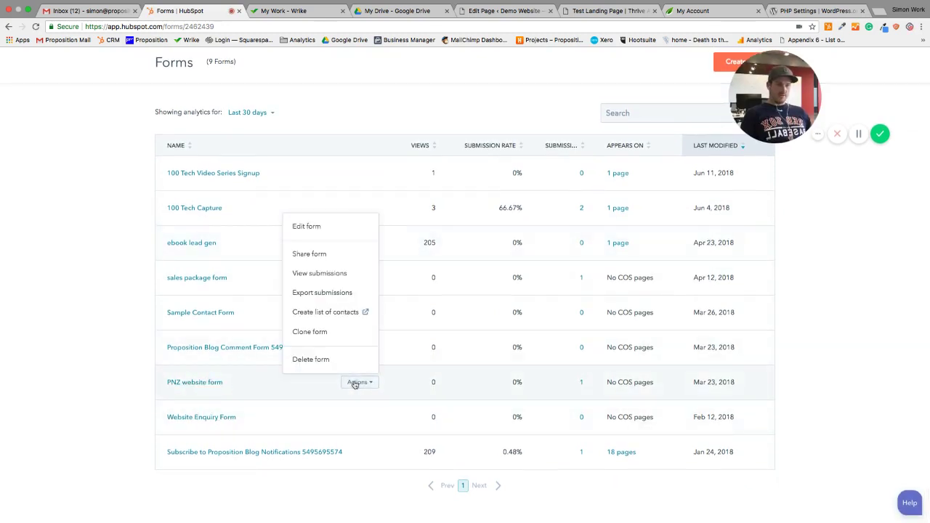
click(324, 234)
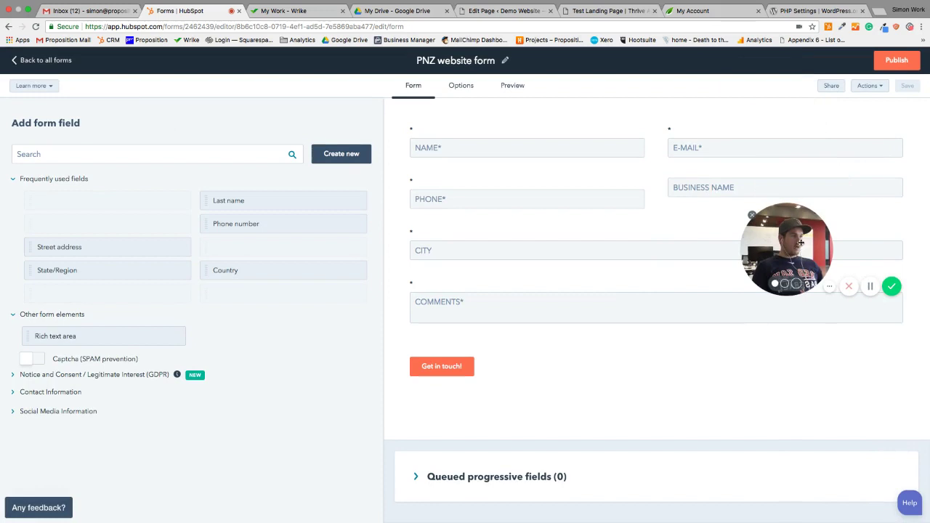
- Copy the PNZ website form's embed code from the Share dialog, then go to the Wrike tab
click(828, 87)
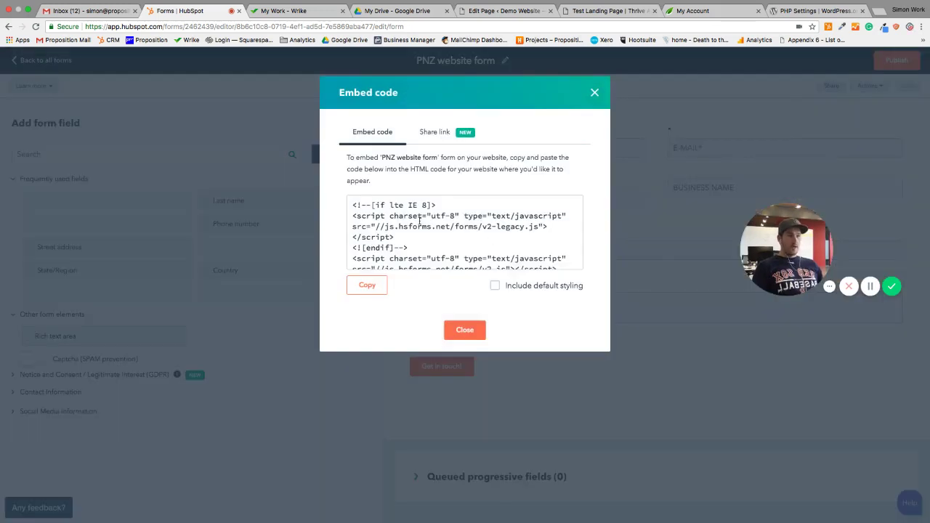
scroll(420, 219, down, 5)
scroll(448, 234, up, 5)
scroll(443, 239, down, 5)
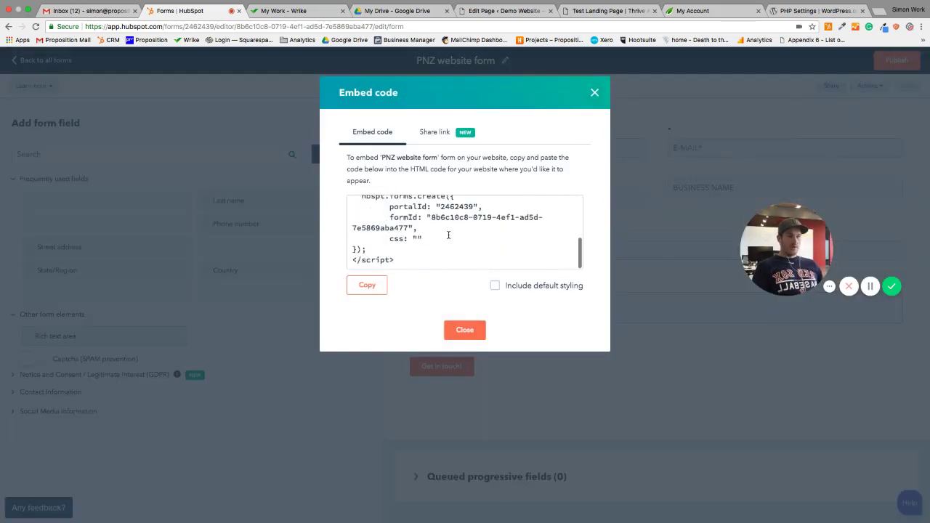
click(419, 259)
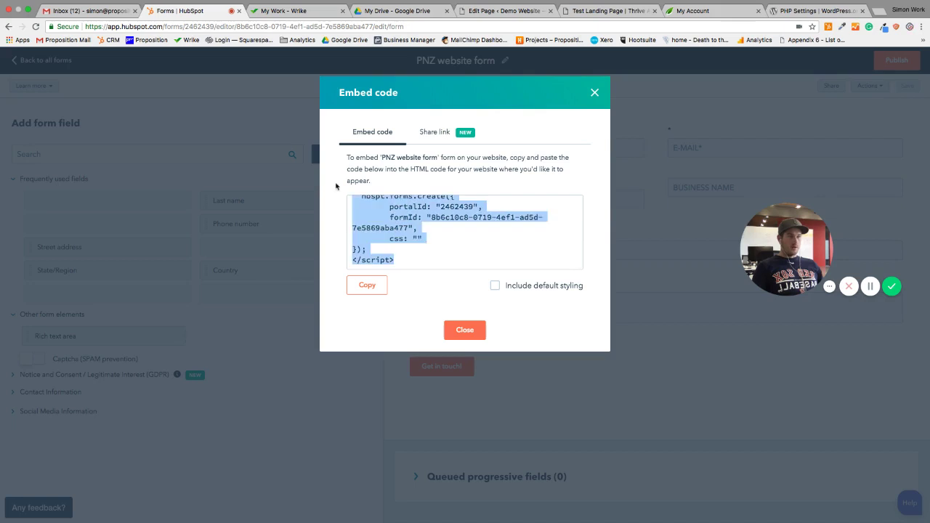
scroll(354, 208, up, 5)
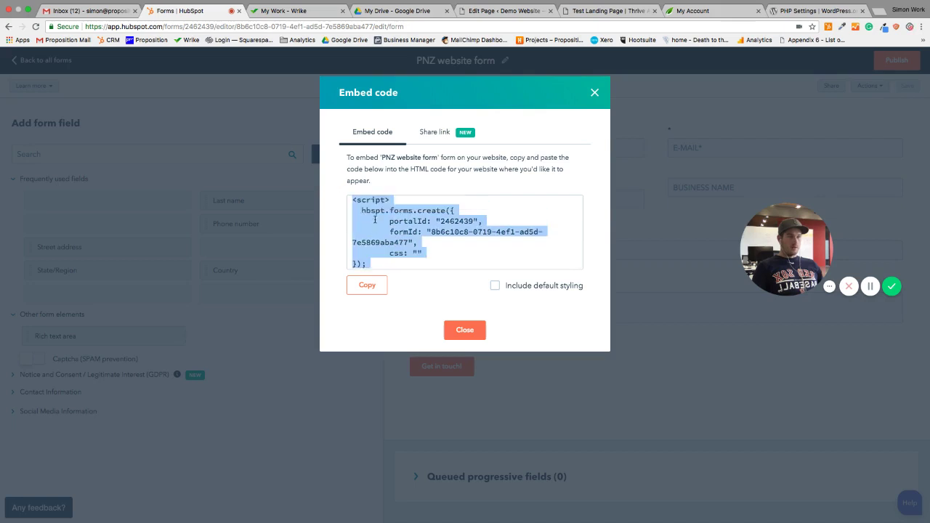
click(370, 285)
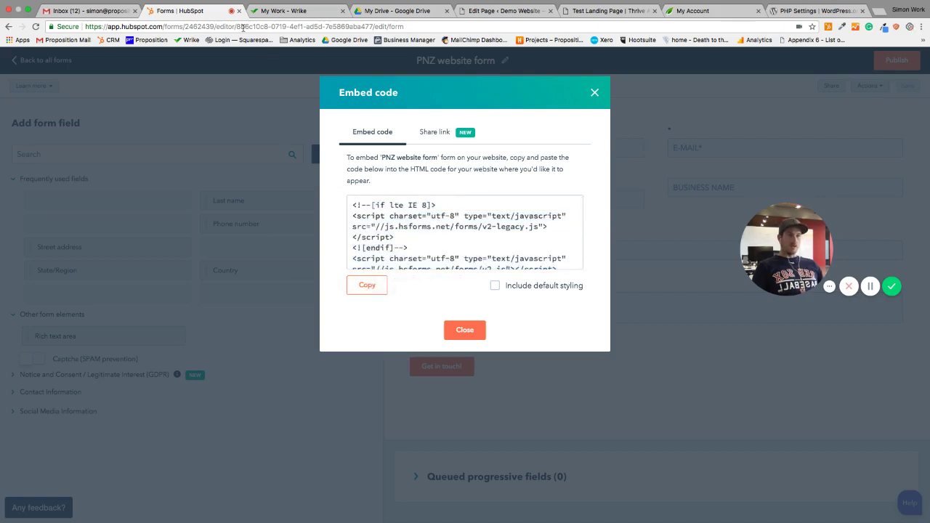
click(290, 10)
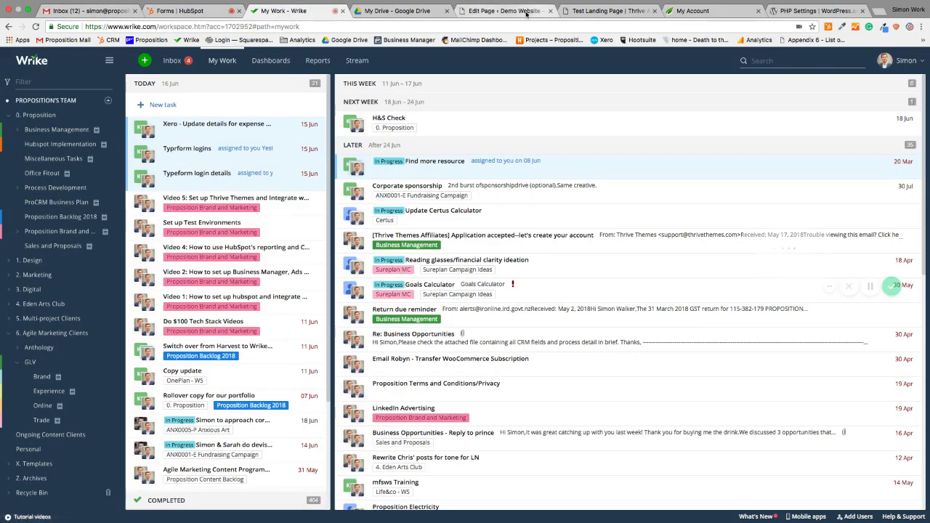
- Add a Custom HTML block under the guide heading containing the pasted HubSpot embed code
click(685, 10)
click(606, 10)
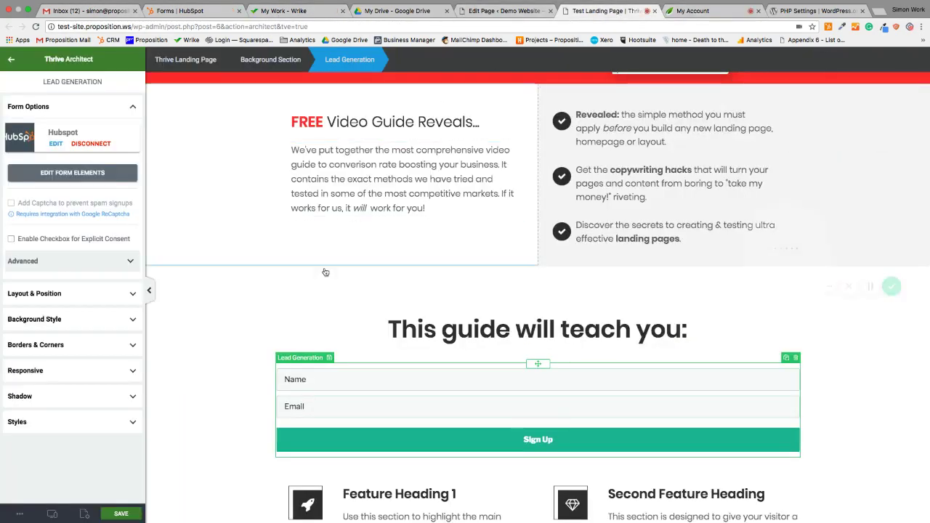
click(11, 60)
scroll(73, 191, down, 4)
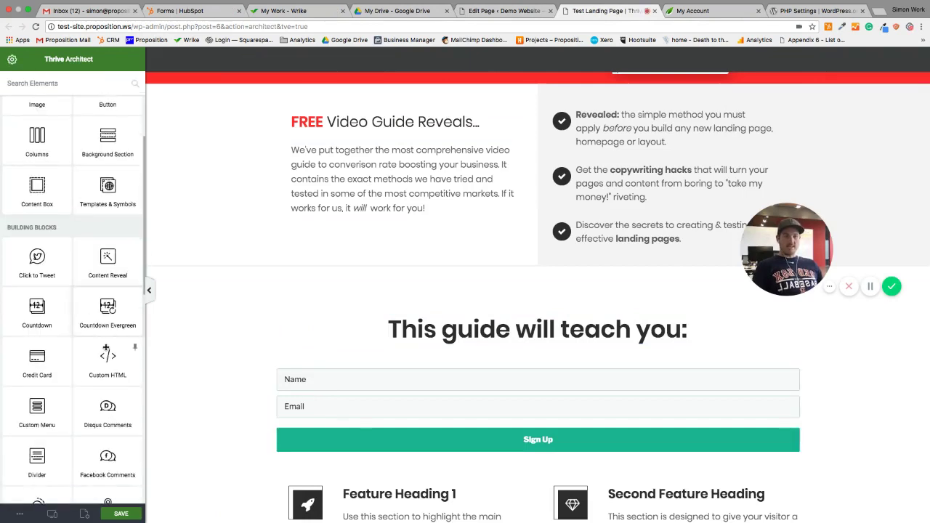
scroll(109, 349, down, 1)
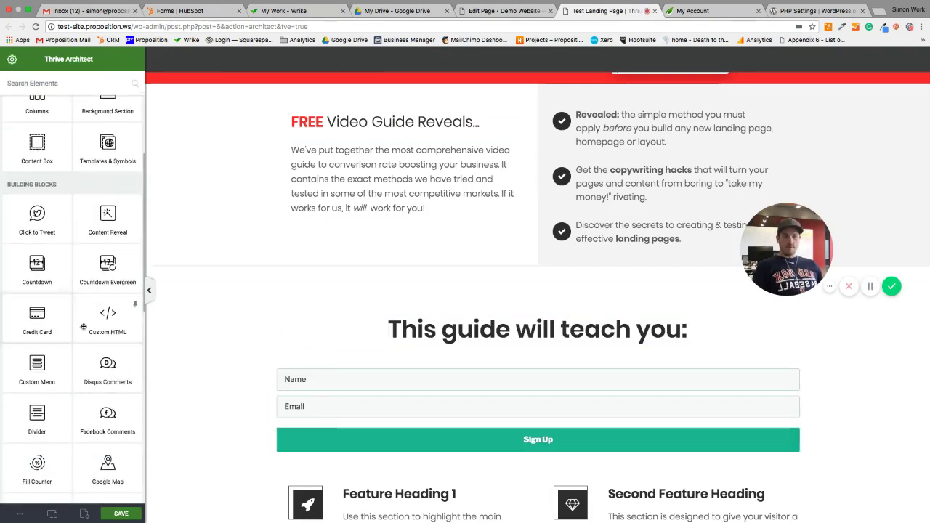
drag(101, 324, 442, 342)
click(508, 382)
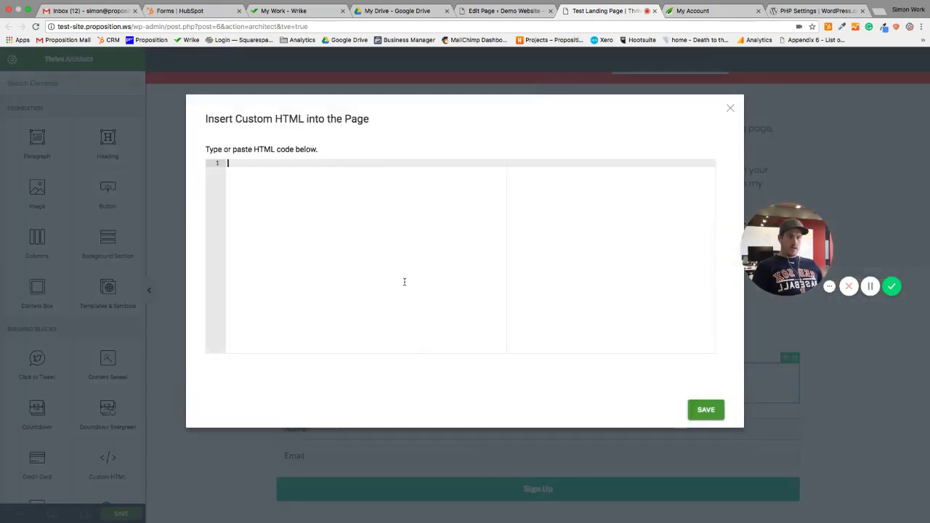
key(ctrl+v)
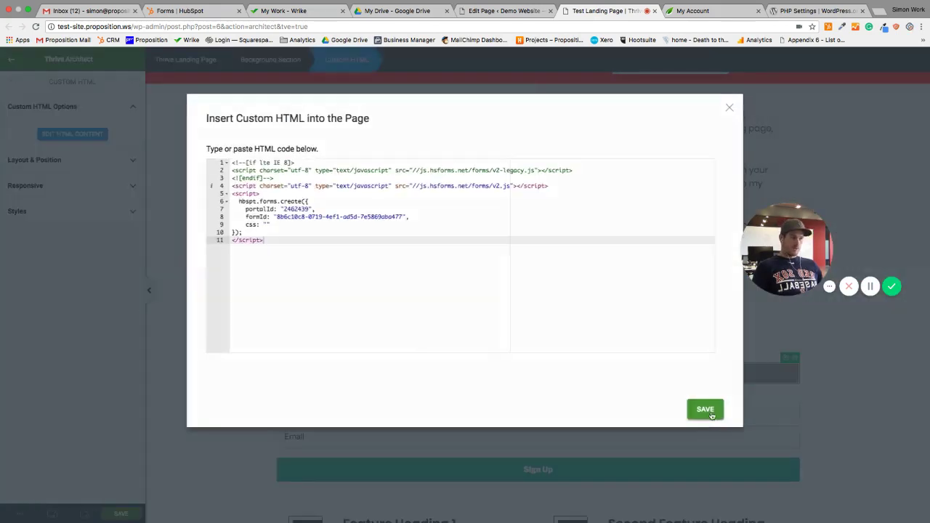
click(705, 410)
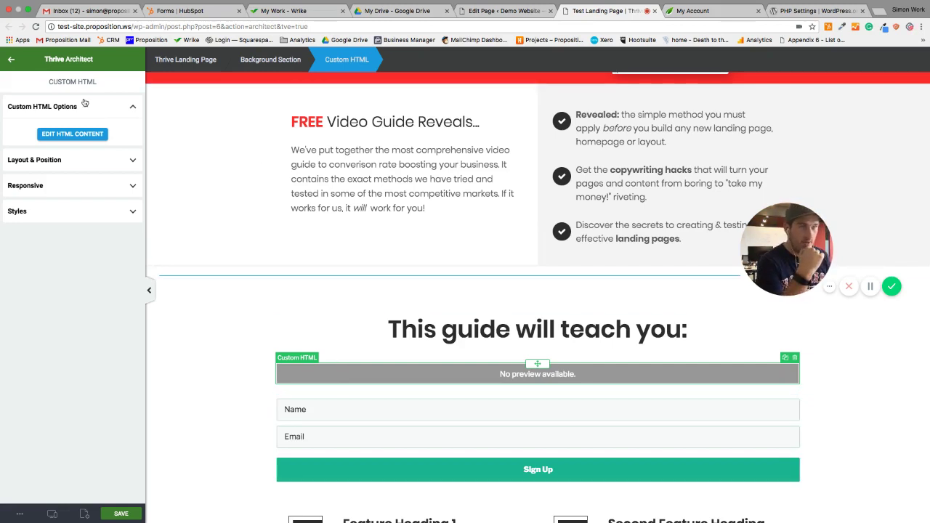
- Save the landing page, close the editor, and return to the Edit Page screen showing 'Page draft updated'
click(121, 513)
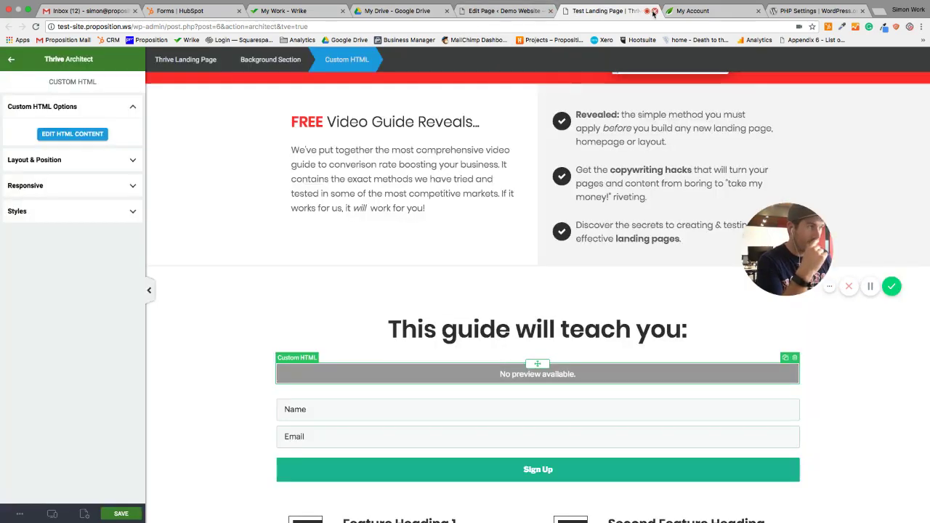
click(653, 11)
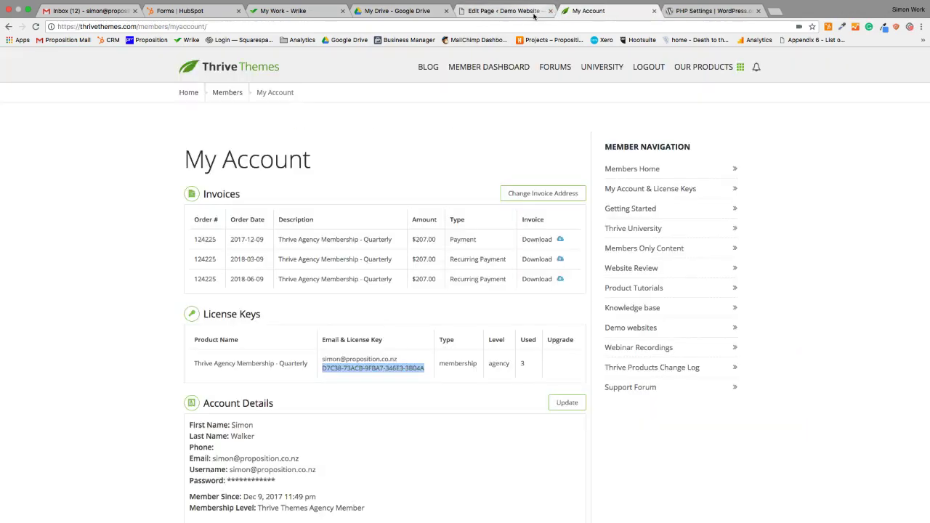
click(530, 11)
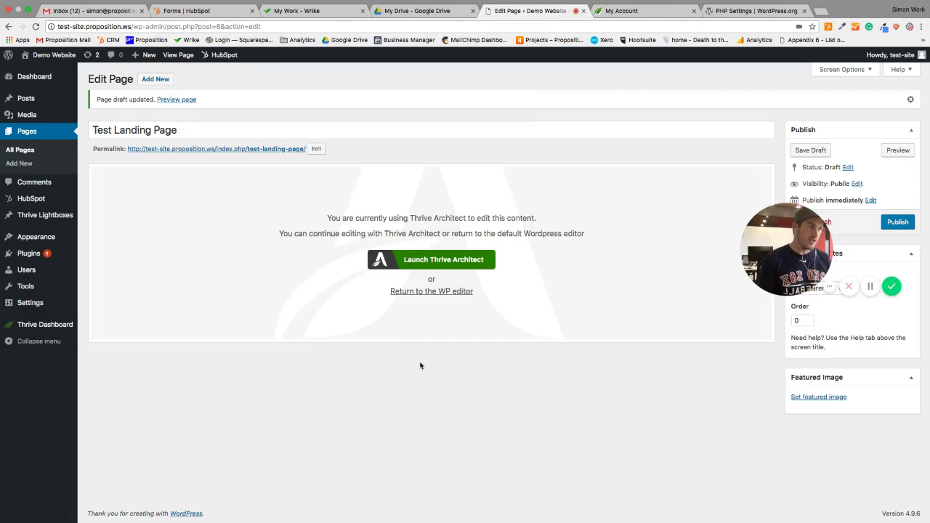
drag(805, 270, 432, 282)
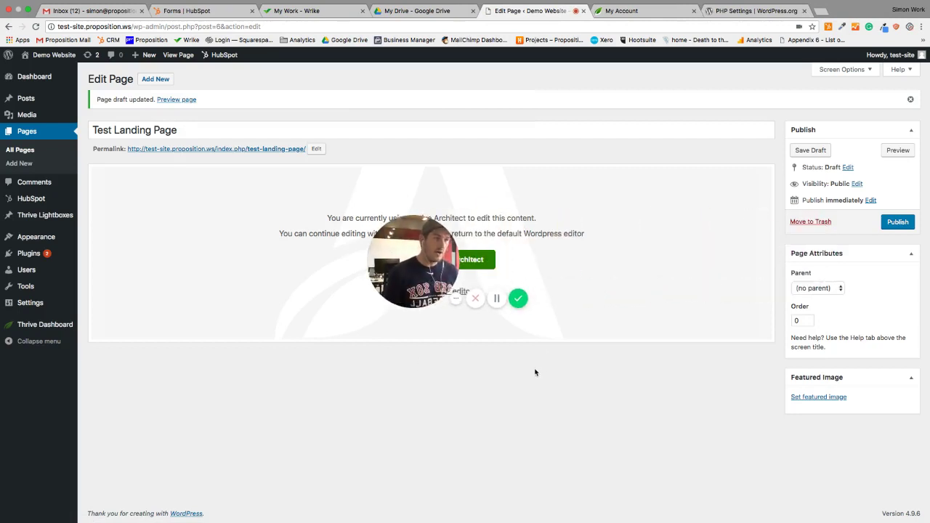